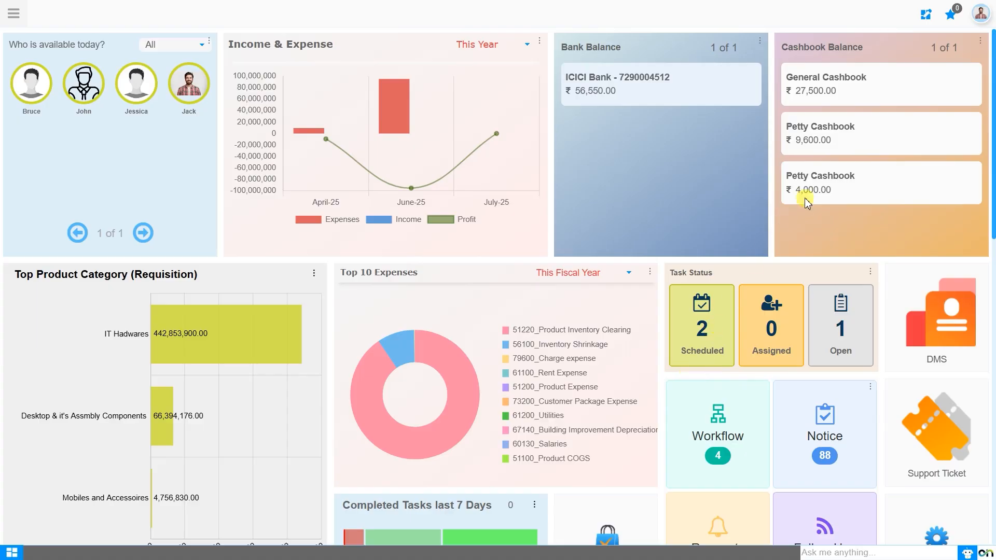
Step: Browse the widgets available for the dashboard in the Mosaic gallery and close the gallery
left_click(927, 22)
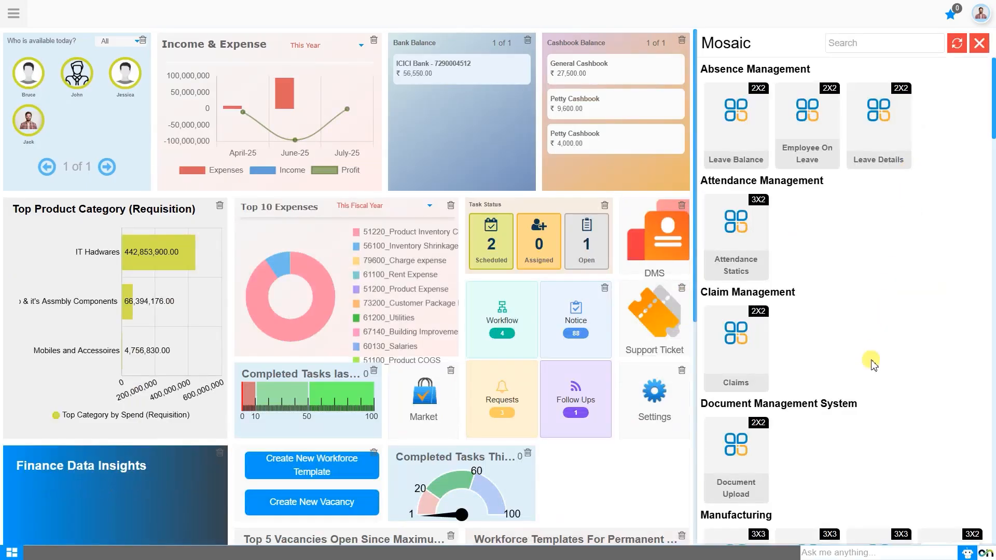
scroll(873, 360, "down", 5)
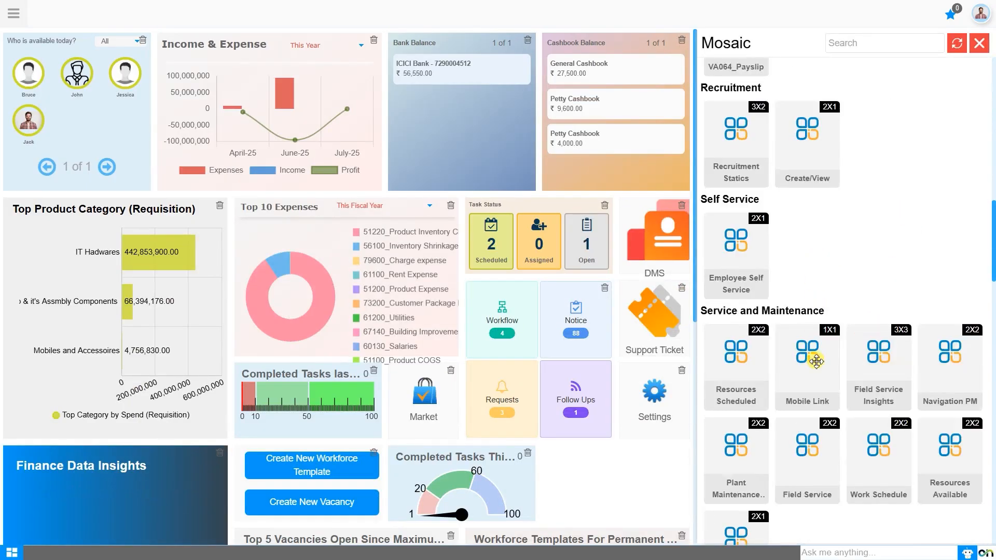
mouse_move(816, 362)
left_mouse_down()
mouse_move(640, 420)
mouse_move(647, 408)
mouse_move(813, 369)
left_mouse_up()
mouse_move(642, 170)
left_mouse_down()
mouse_move(489, 172)
mouse_move(660, 180)
mouse_move(644, 174)
left_mouse_up()
left_click(979, 43)
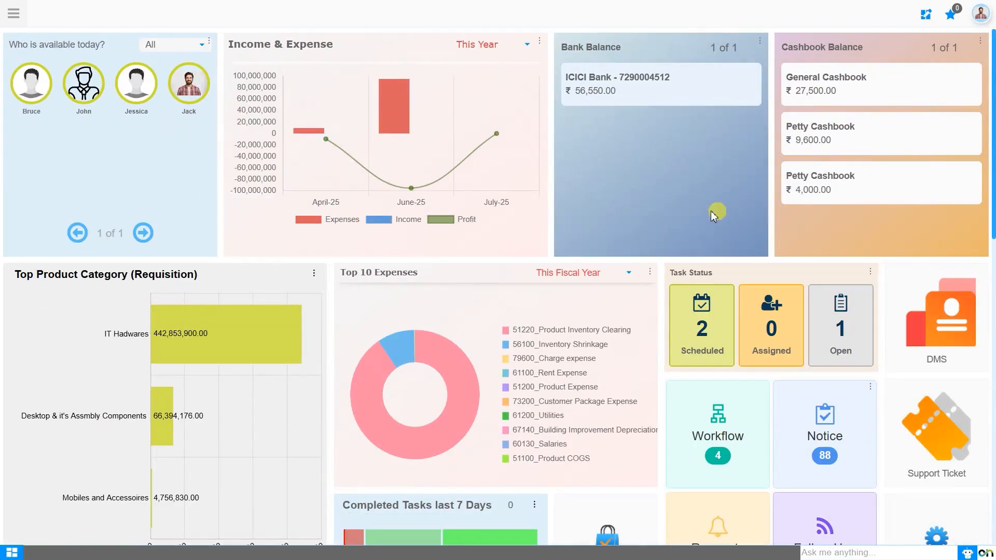
Step: Search the application's modules and screens for "sales o" and clear the search text
left_click(20, 17)
type("s")
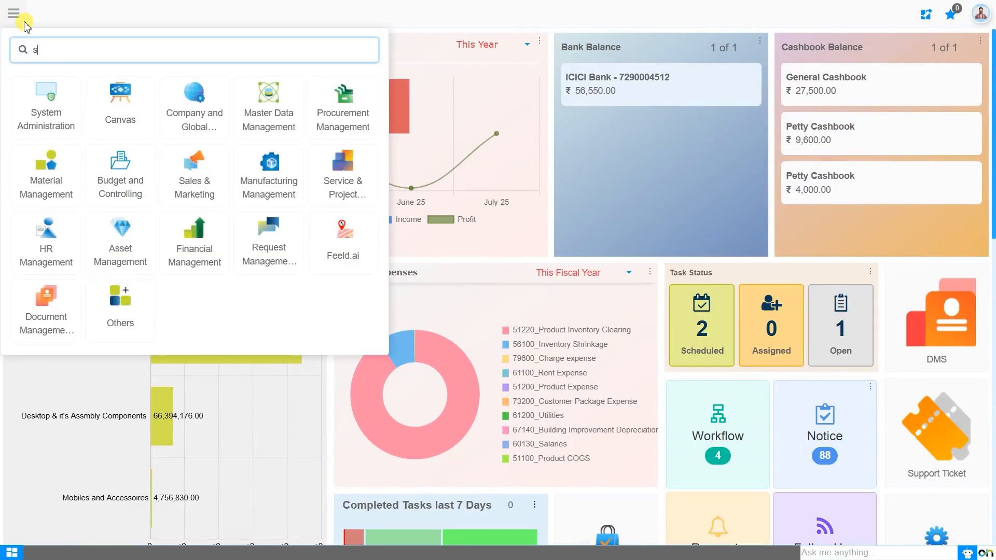
type("ales o")
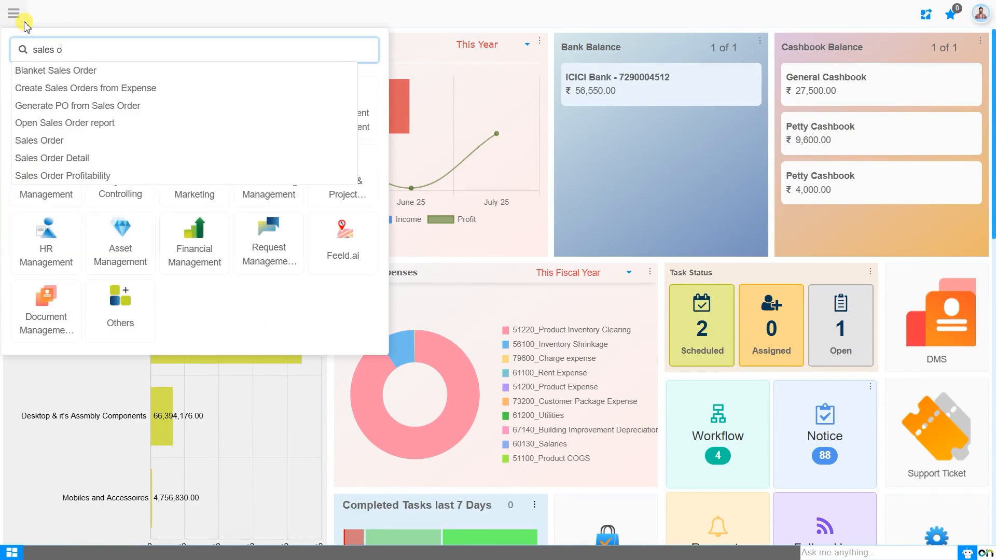
key("BackSpace")
key("BackSpace")
key("BackSpace")
key("BackSpace")
key("BackSpace")
key("BackSpace")
key("BackSpace")
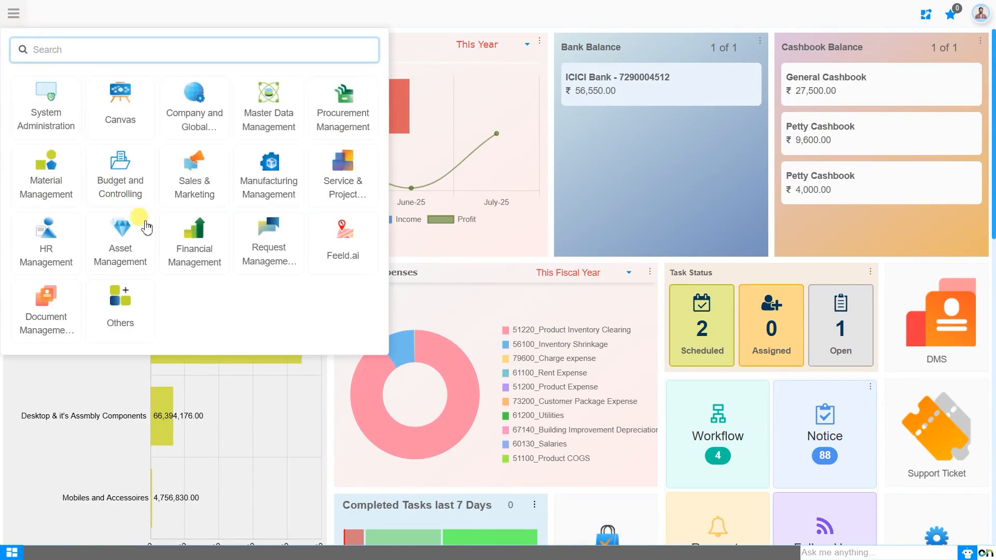
Step: Open the Sales Order screen from Order Management in the Sales & Marketing module
left_click(178, 186)
left_click(305, 15)
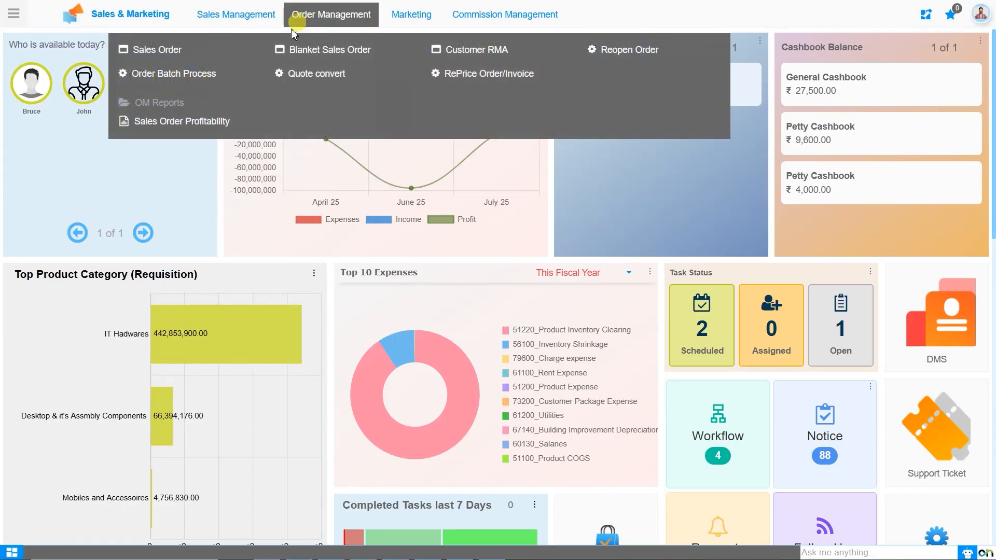
left_click(165, 52)
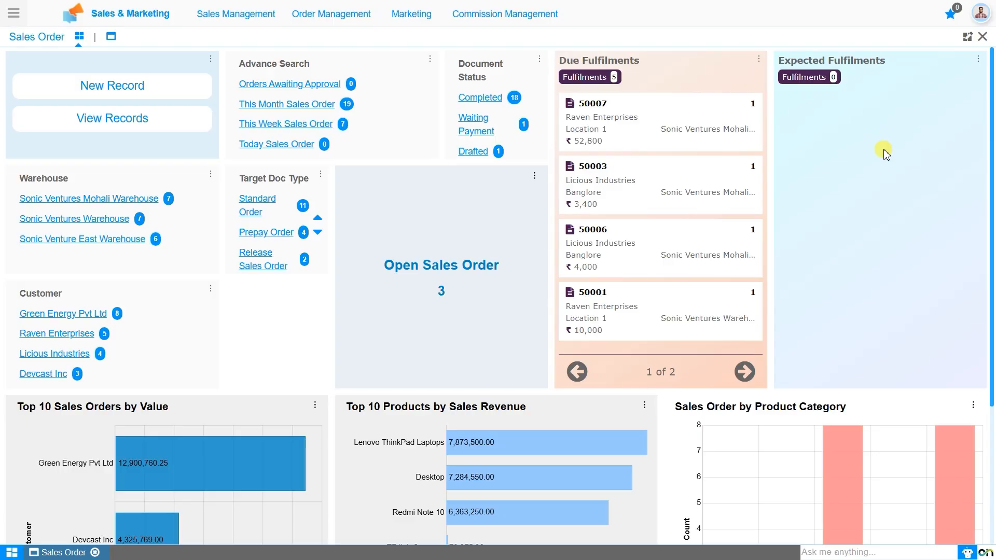
Step: Create a new sales order record and set its customer to Green Energy Pvt Ltd
scroll(199, 429, "down", 3)
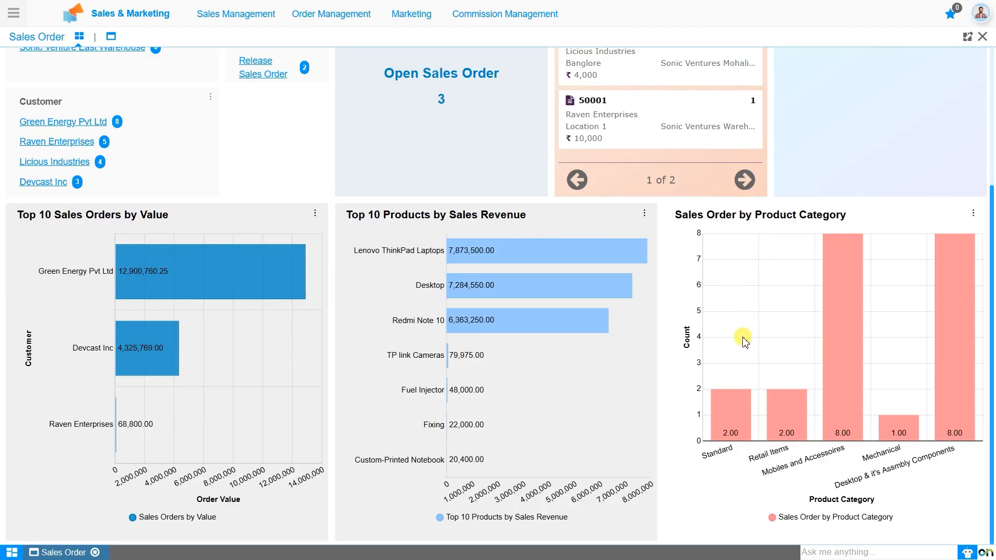
scroll(743, 340, "up", 4)
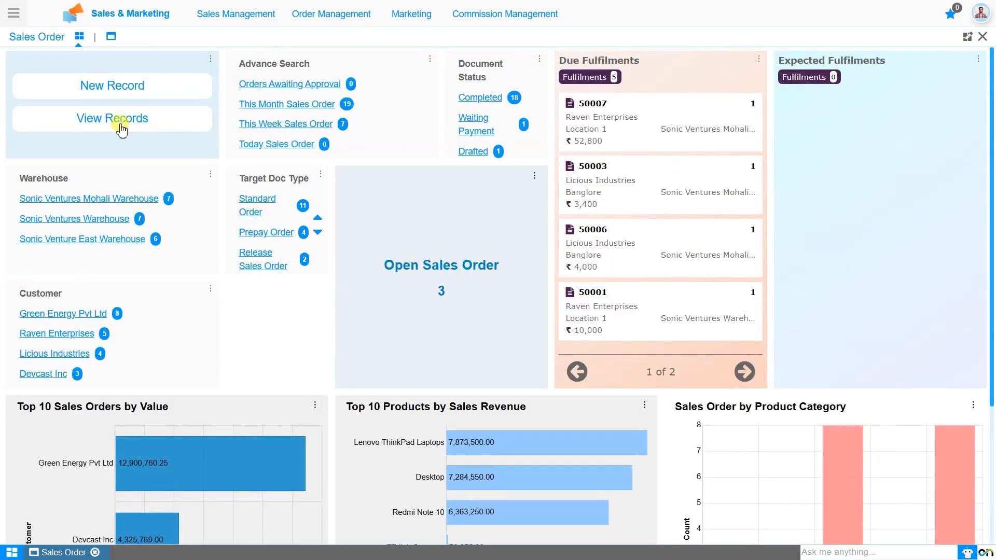
left_click(109, 94)
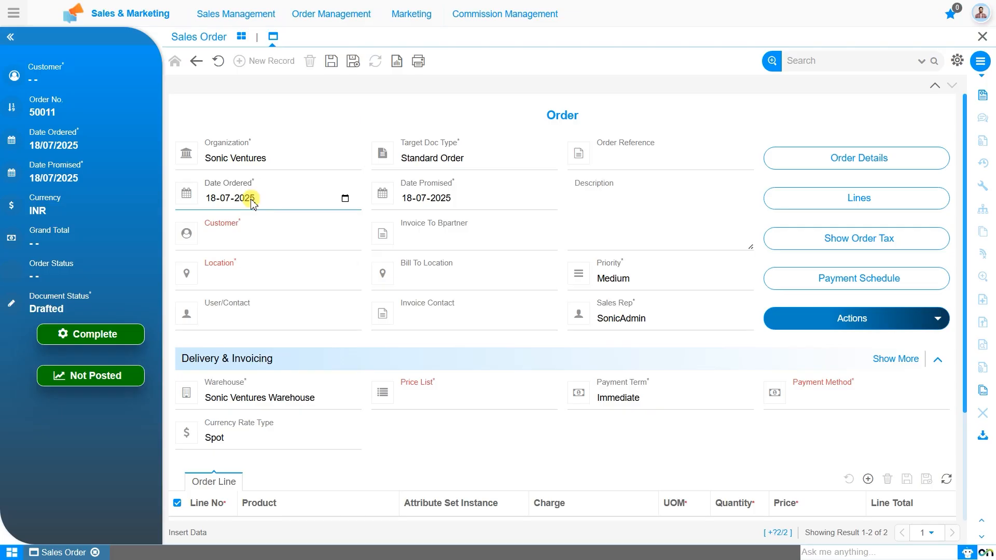
left_click(261, 243)
type("gree")
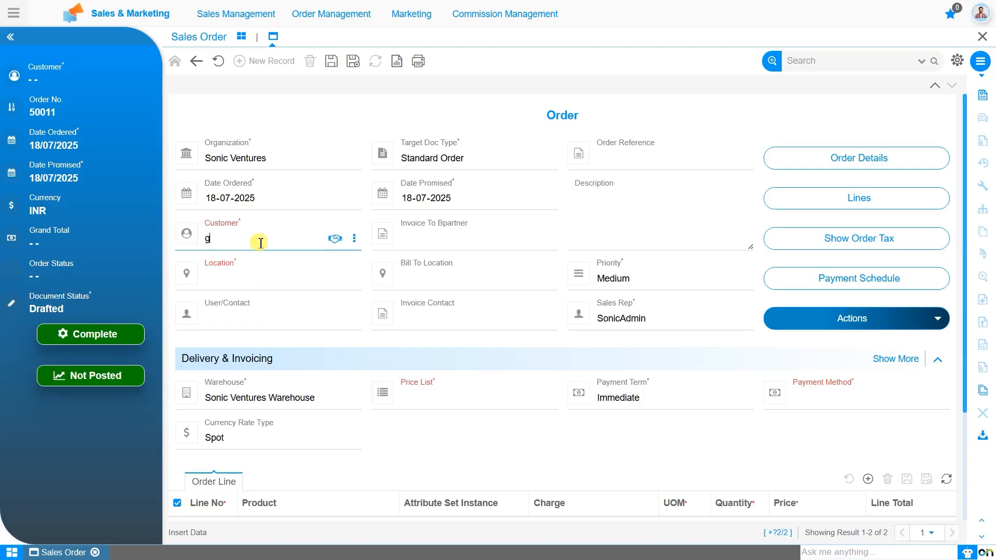
key("Down")
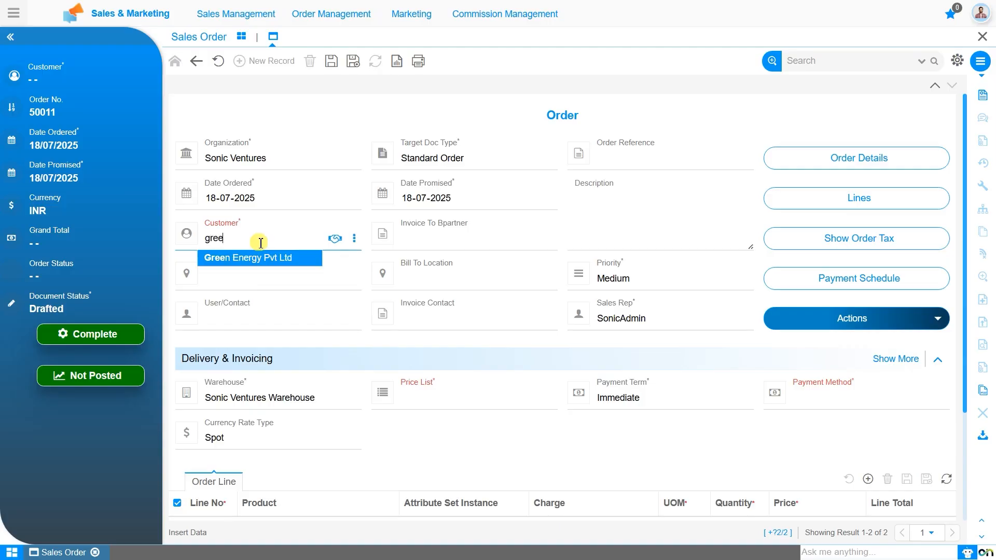
key("Return")
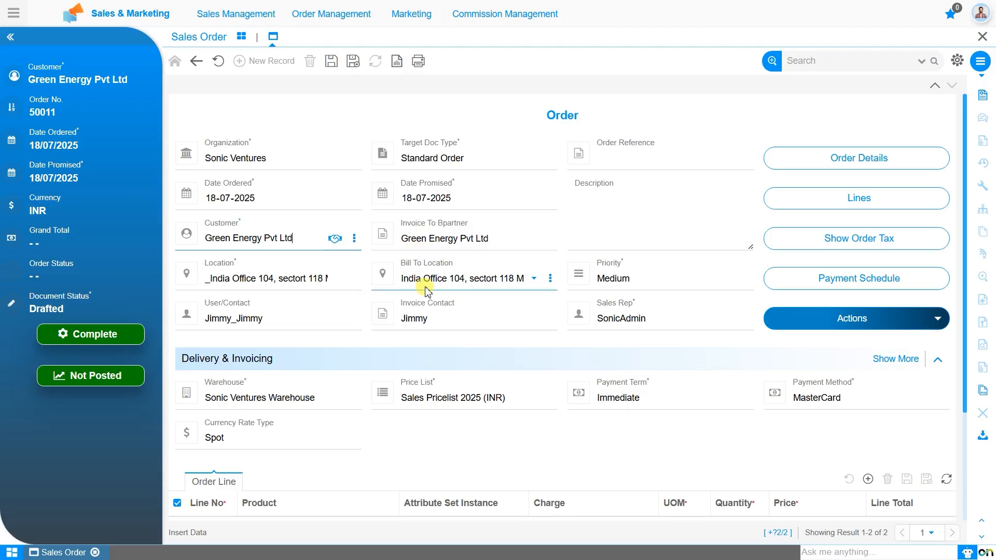
Step: Keep the order's priority at Medium and its payment term at Immediate, and save the order header
left_click(661, 285)
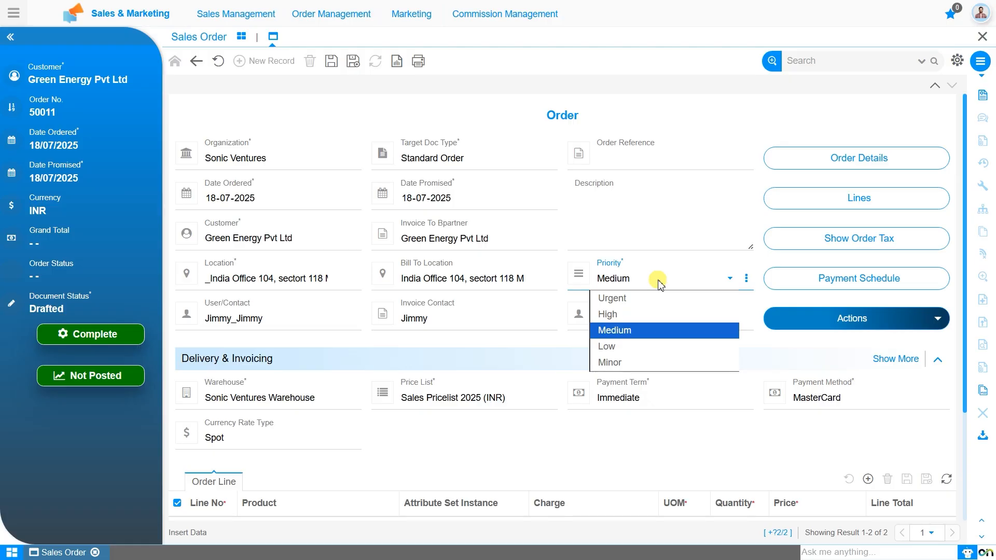
left_click(660, 286)
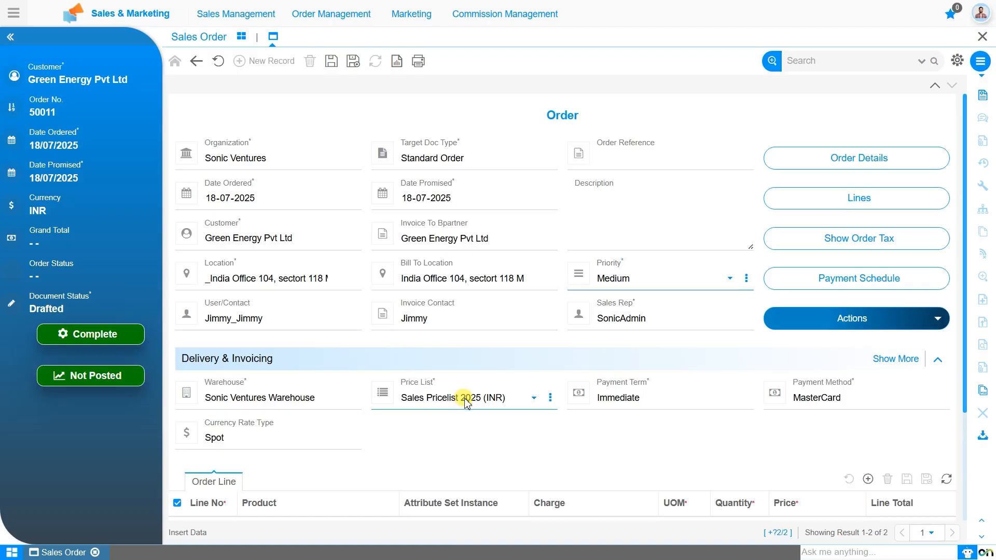
left_click(656, 406)
left_click(657, 406)
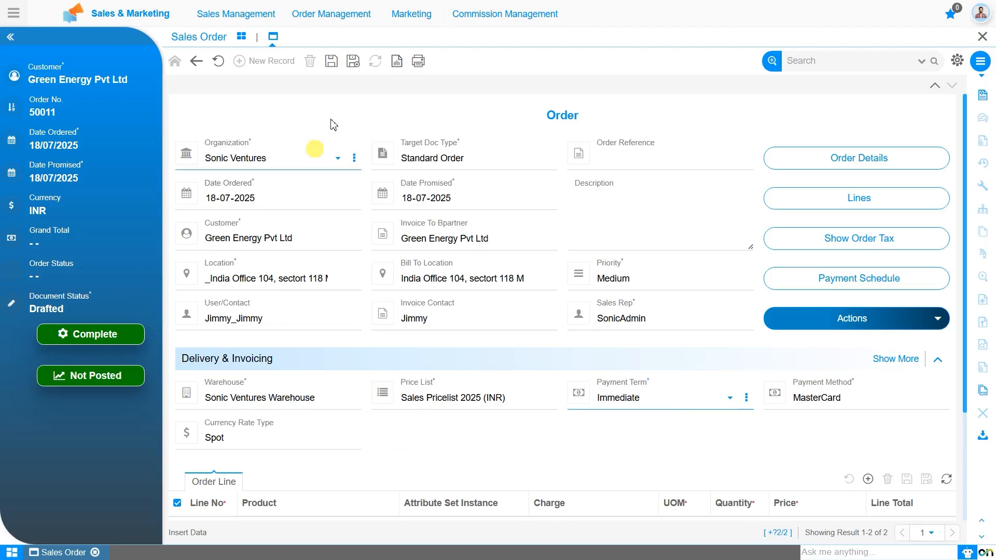
left_click(331, 63)
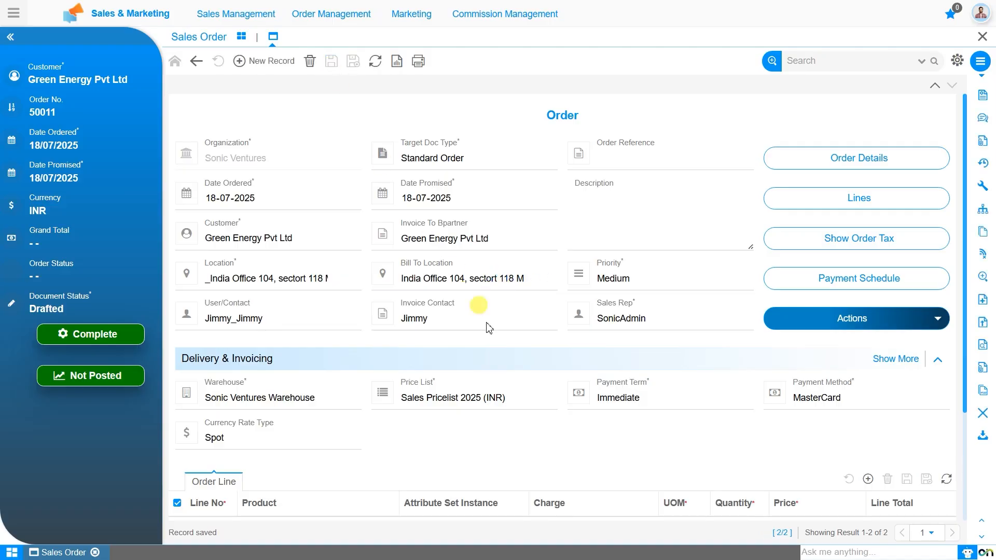
Step: Add an order line for the product Samsung Galaxy S22 and open its attribute set instance
left_click(866, 200)
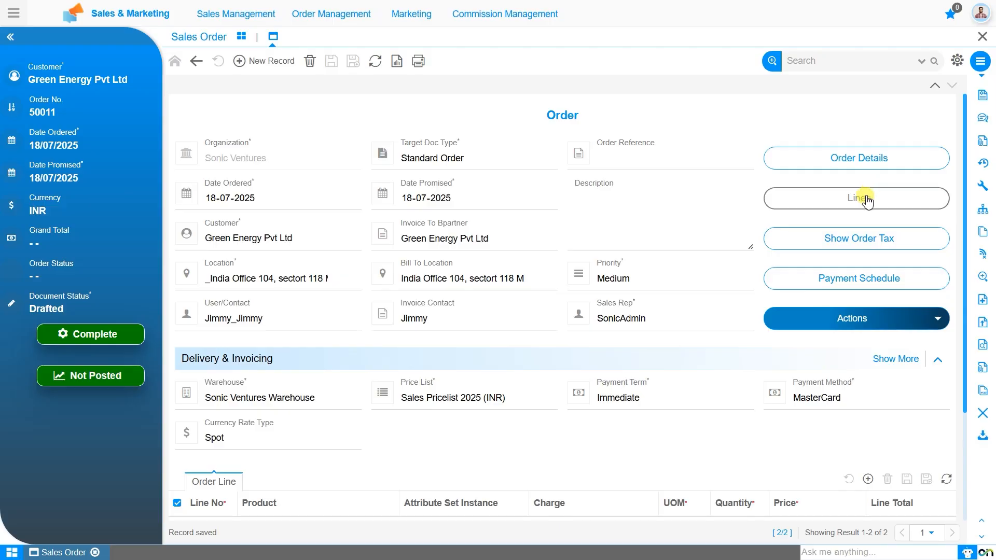
left_click(256, 62)
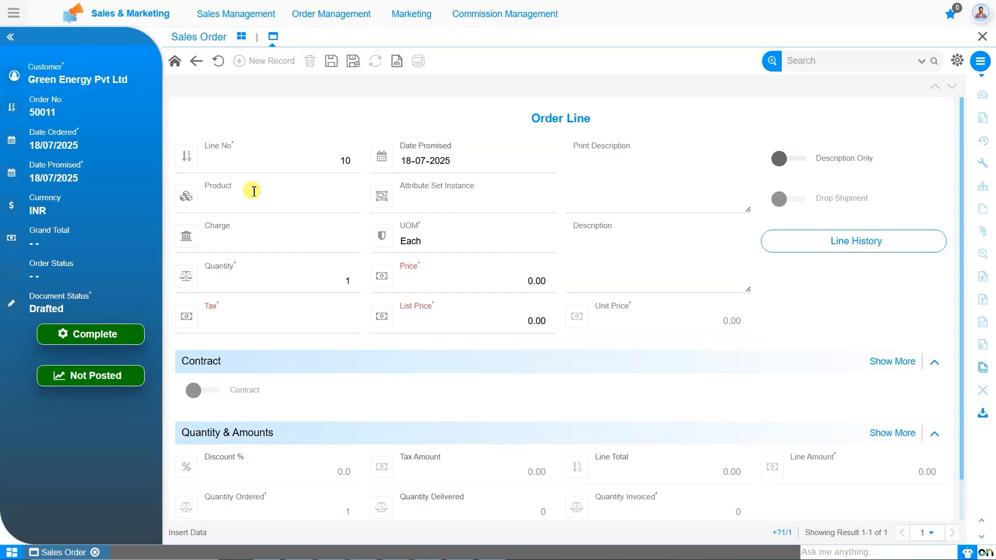
left_click(253, 195)
type("sam")
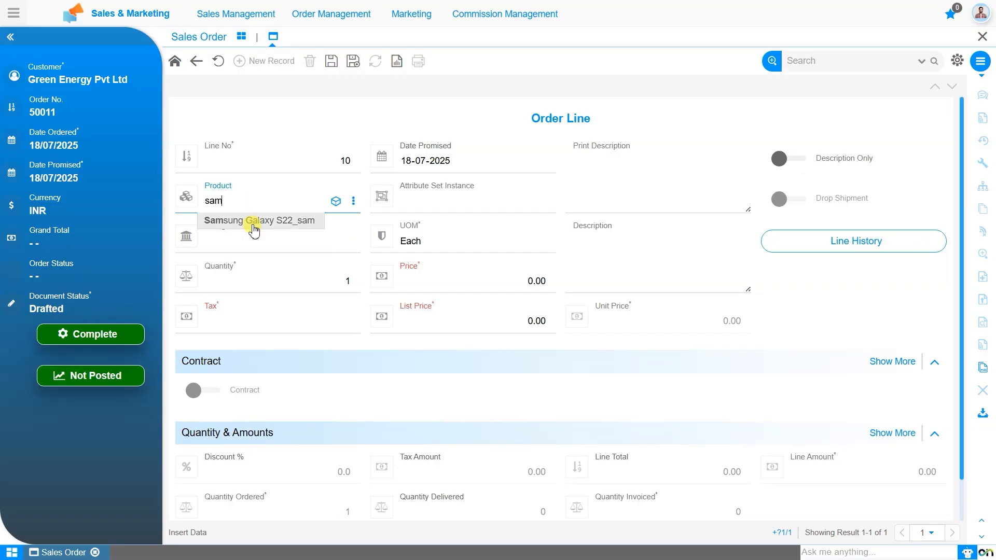
left_click(252, 222)
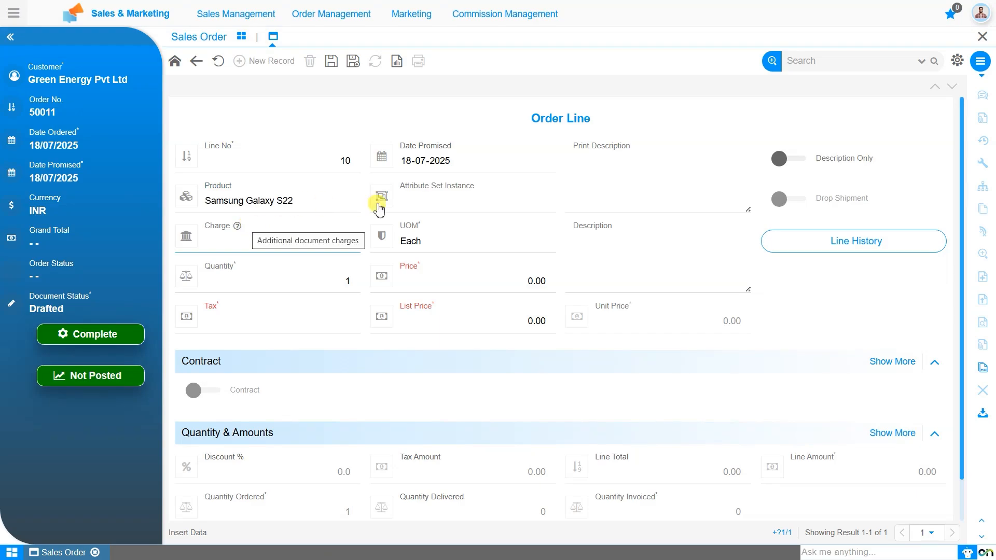
left_click(439, 202)
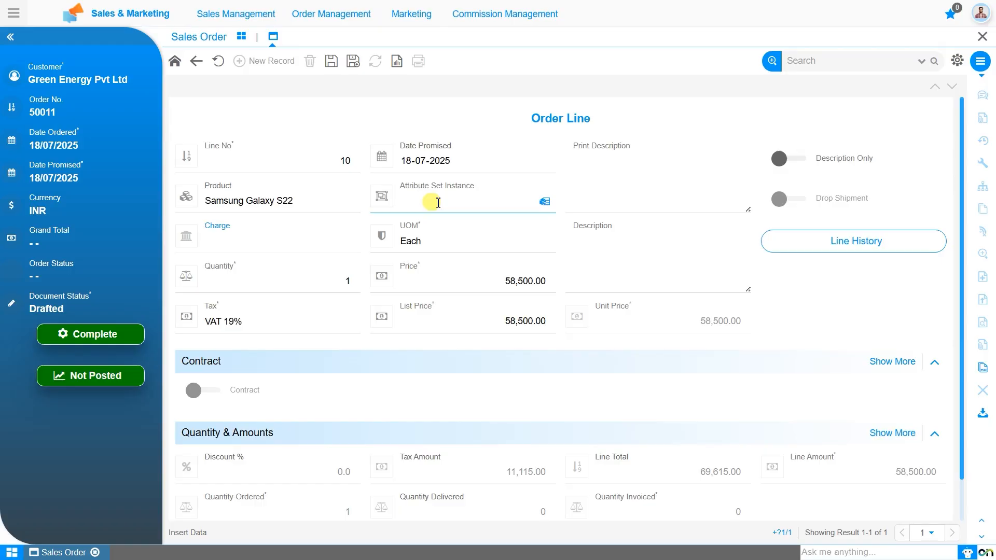
left_click(545, 202)
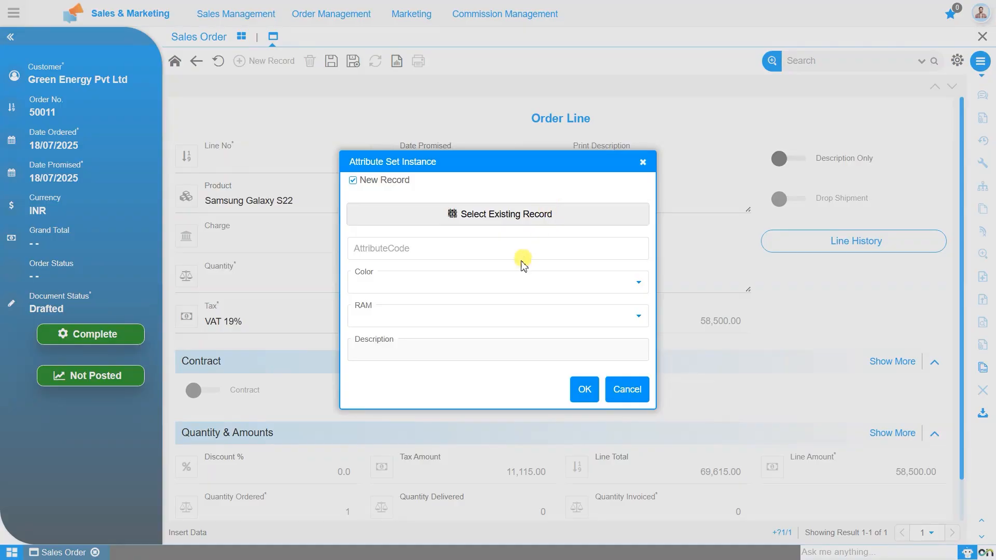
left_click(508, 289)
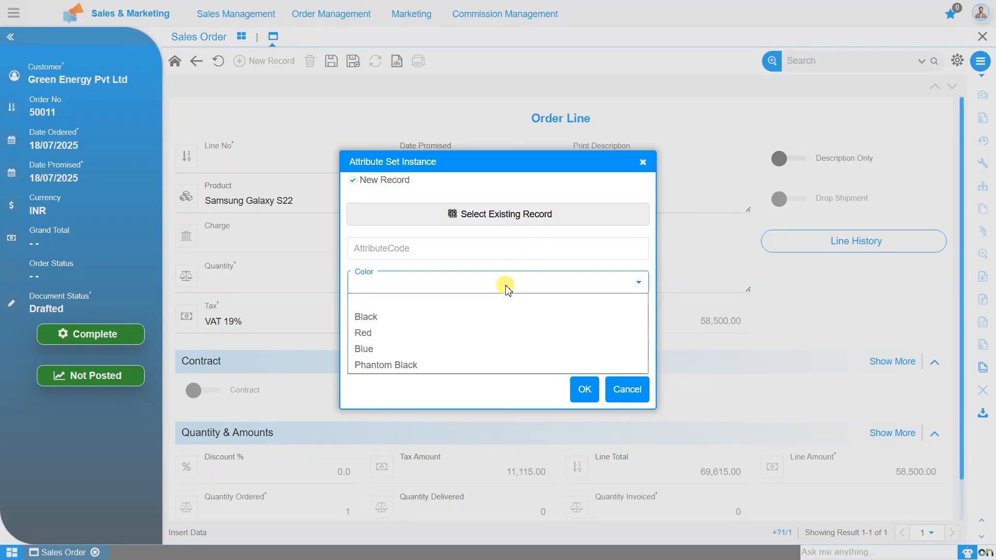
left_click(501, 318)
left_click(482, 298)
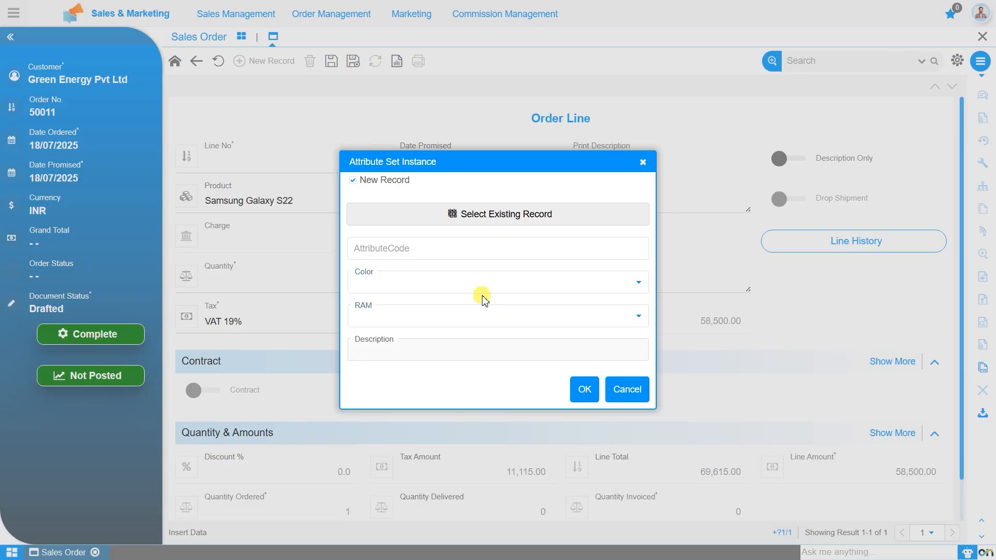
Step: Assign the existing attribute record Phantom Black_128 GB to the Samsung Galaxy S22 order line
left_click(486, 222)
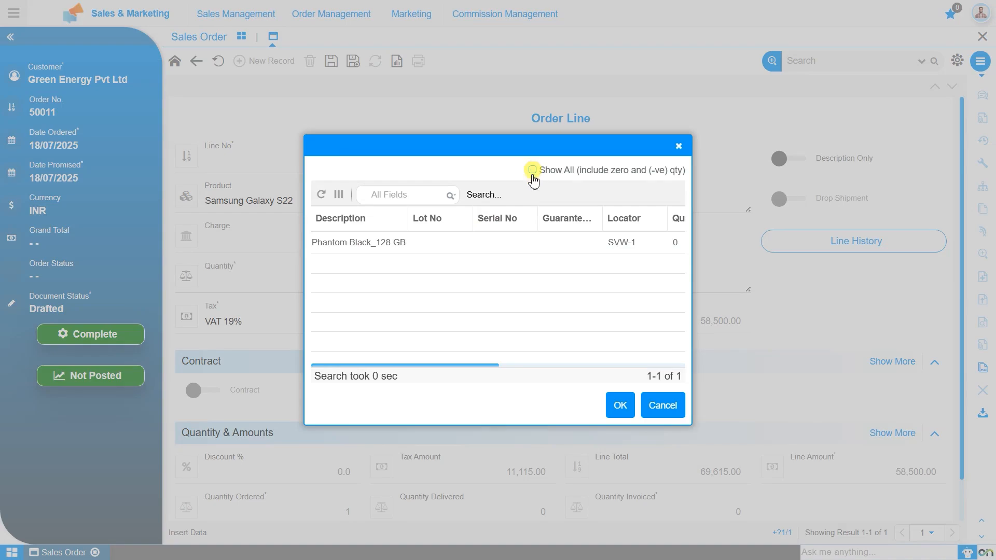
left_click(502, 242)
left_click(621, 412)
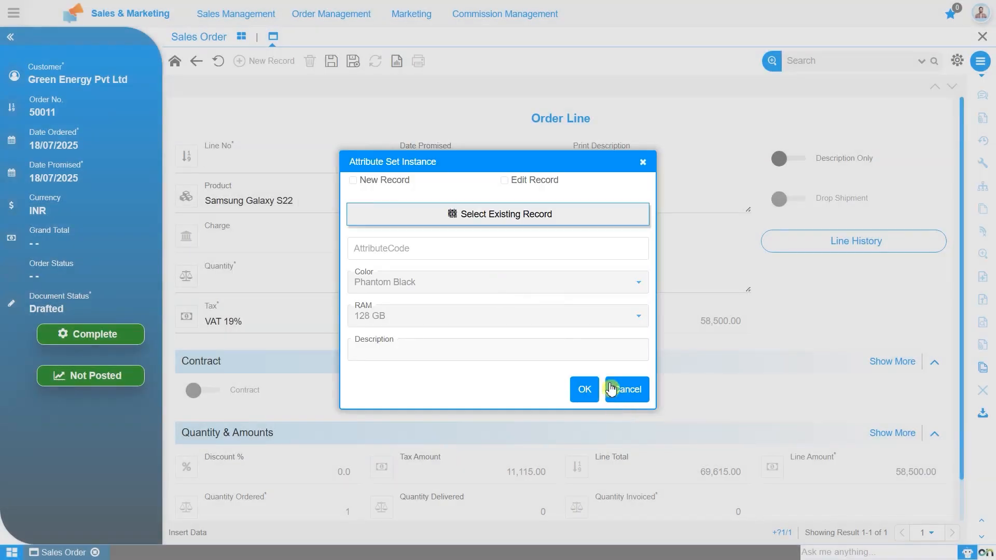
left_click(584, 387)
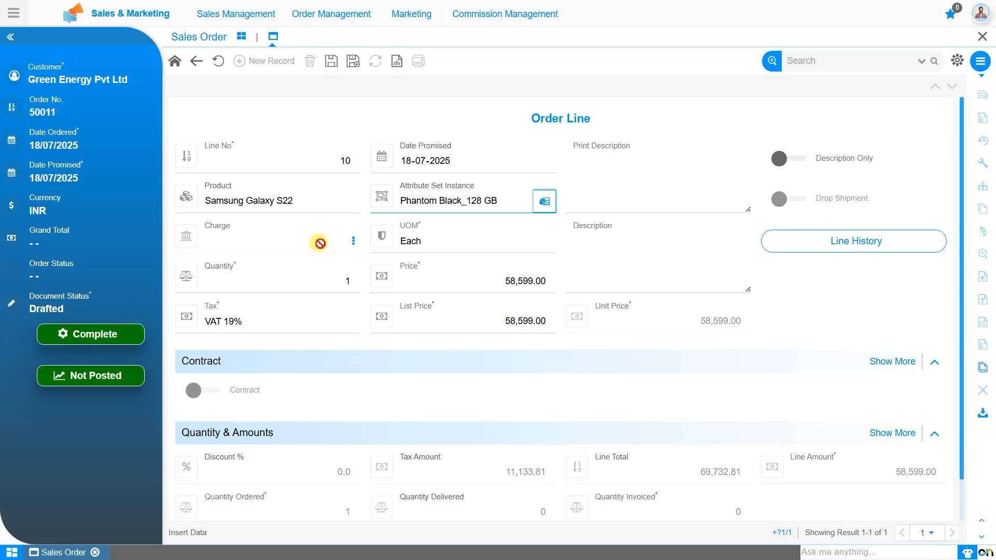
Step: Keep the line's UOM as Each, set the quantity to 5, and review the price, tax and amounts
left_click(458, 243)
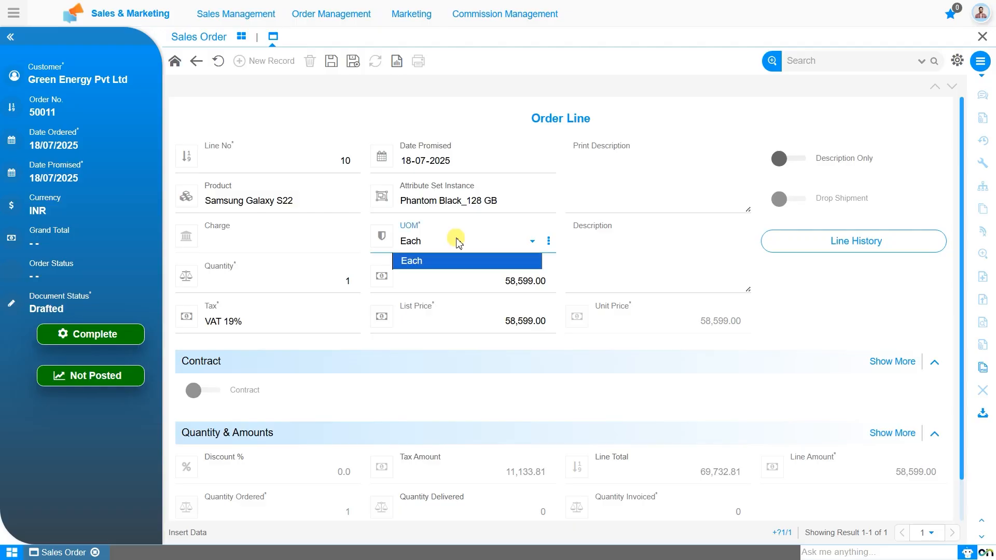
left_click(457, 243)
left_click(318, 281)
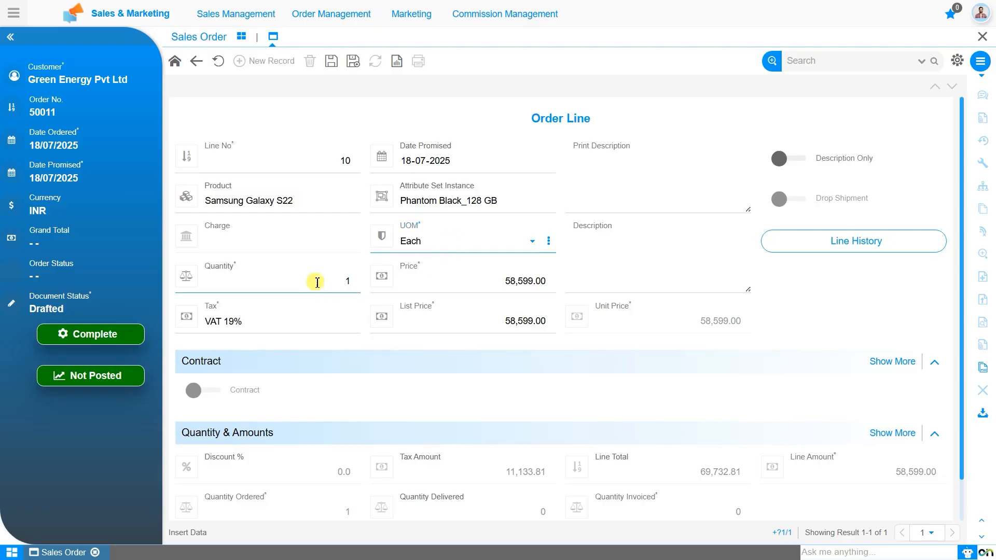
type("5")
left_click(372, 346)
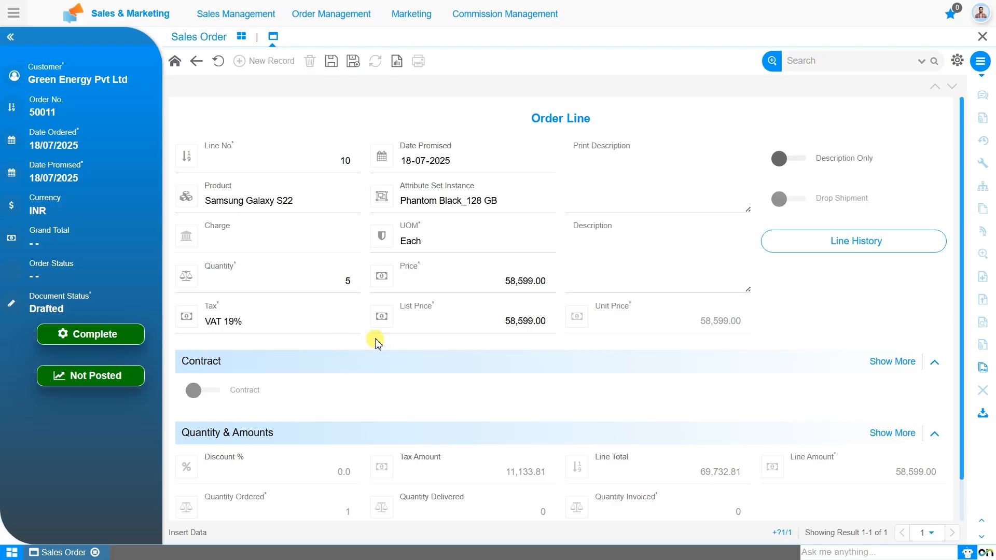
left_click(403, 282)
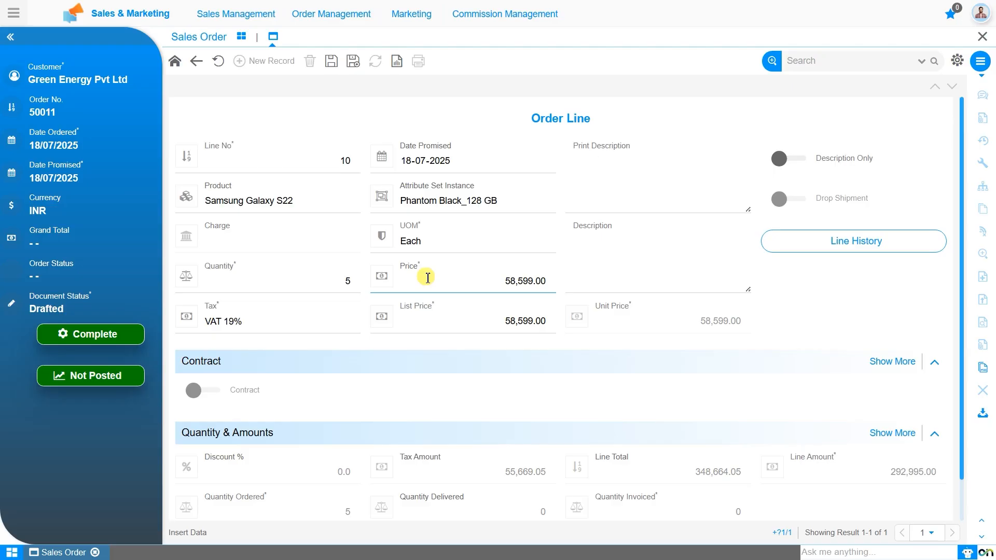
left_click(306, 322)
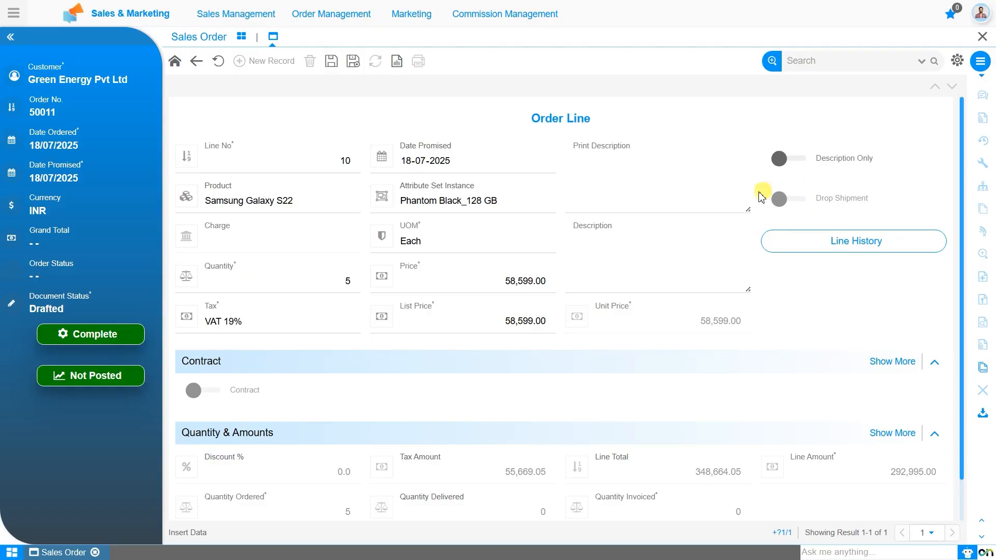
scroll(274, 360, "down", 1)
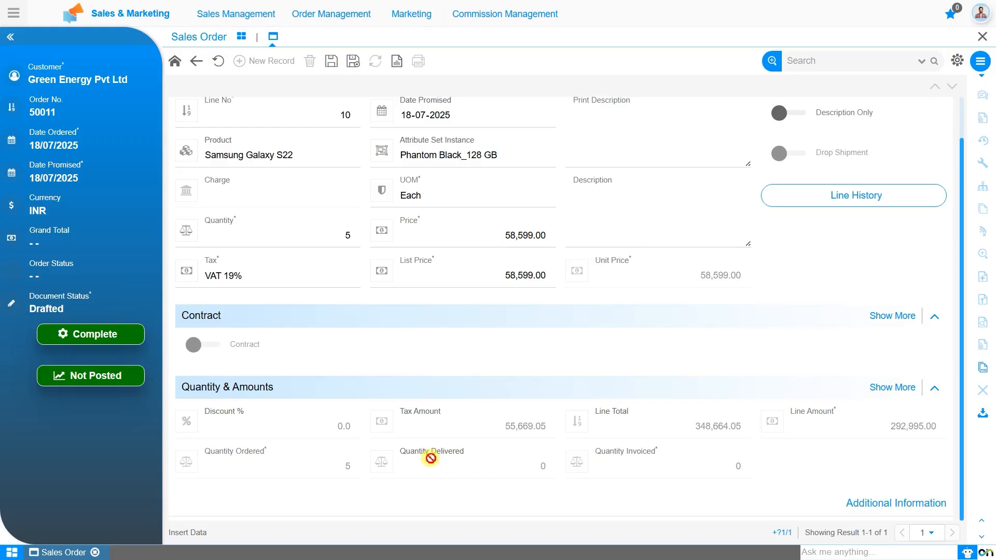
Step: Save the Samsung Galaxy S22 order line and add a new order line for the product Redmi Note 10
scroll(436, 451, "up", 1)
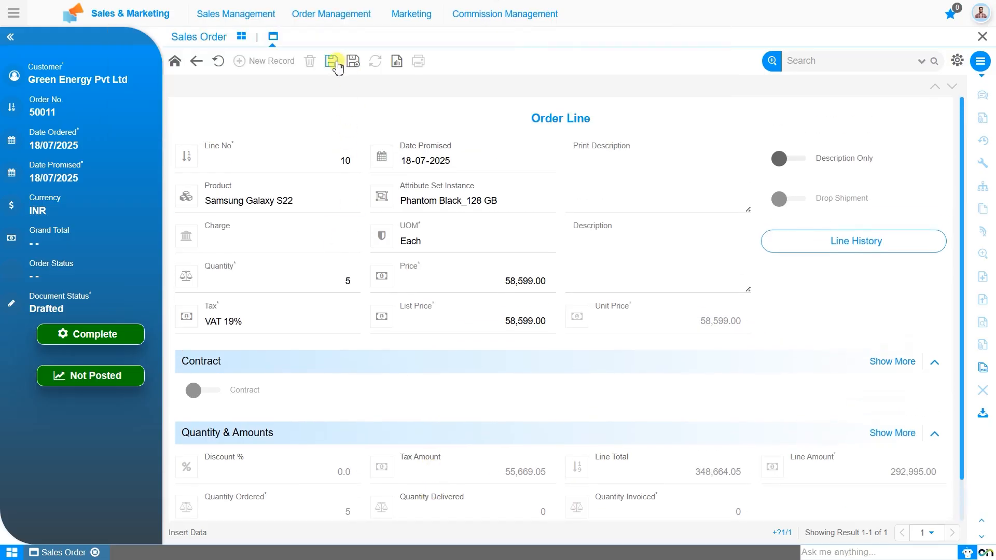
left_click(329, 63)
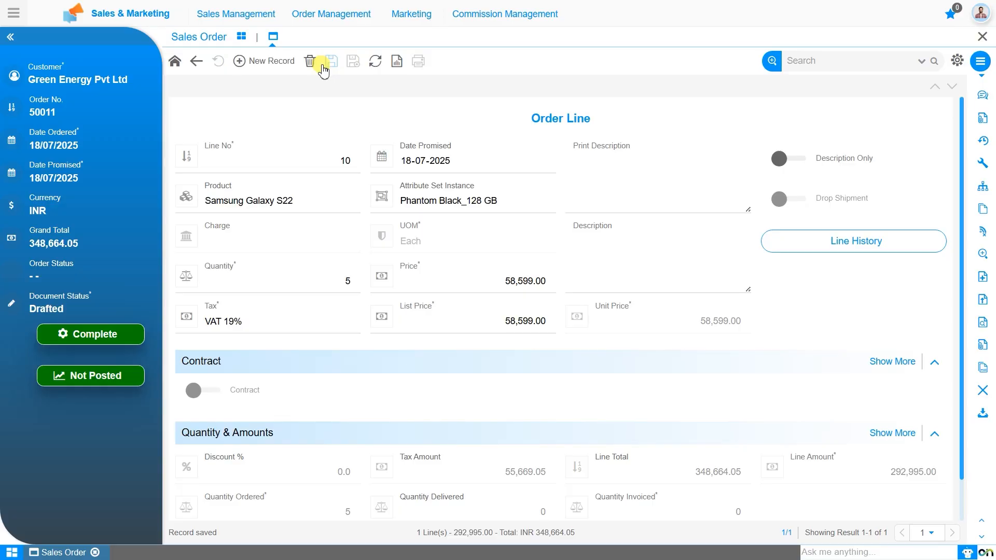
left_click(258, 62)
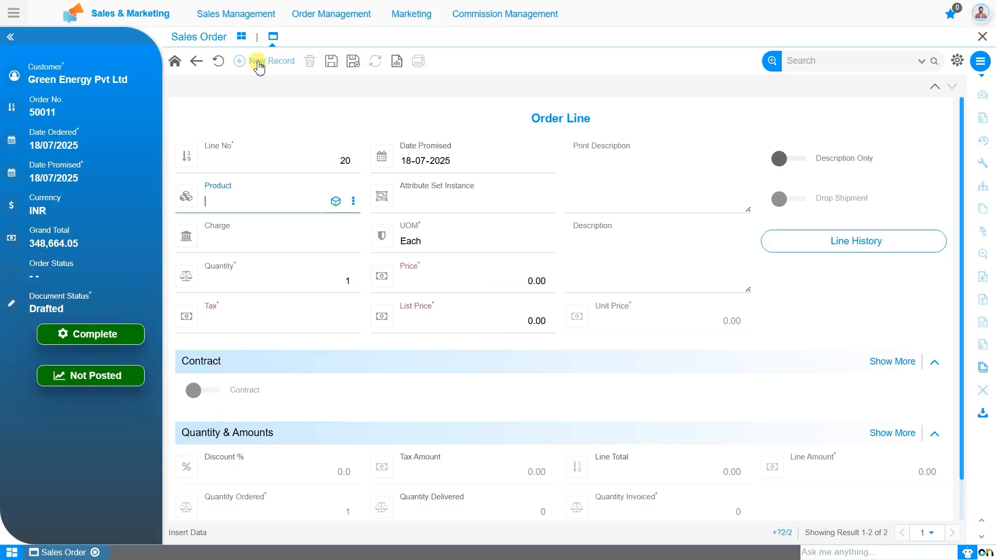
type("re")
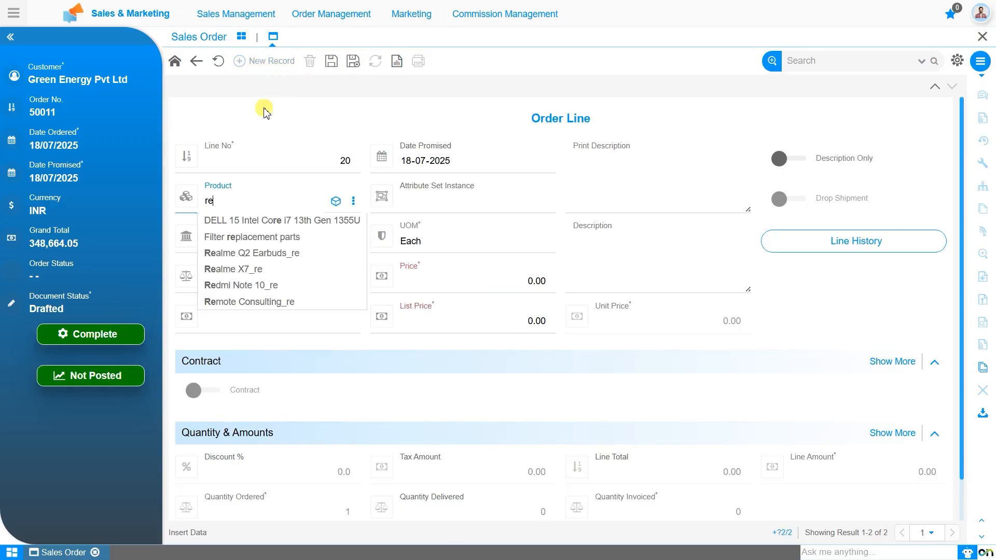
key("Down")
key("Down")
key("Down")
key("Down")
key("Down")
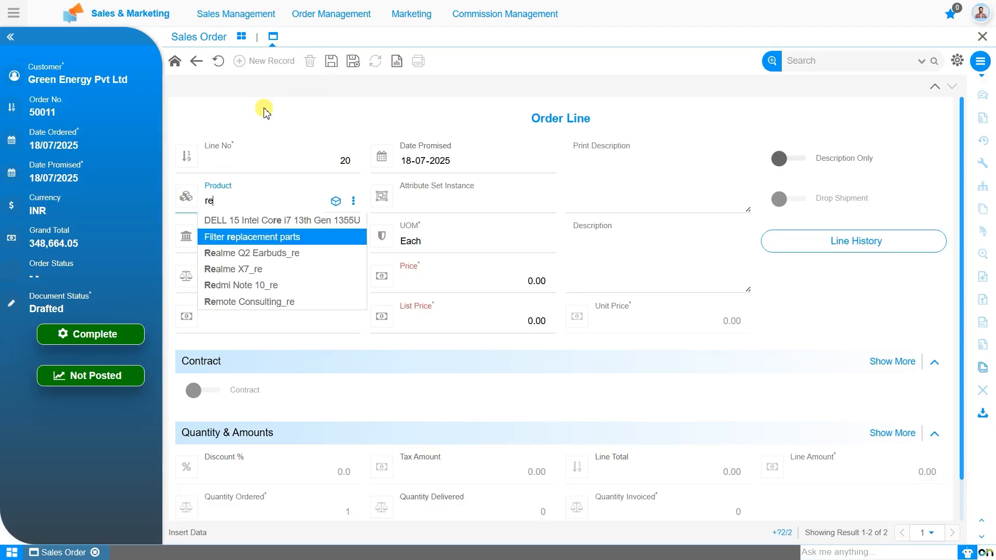
key("Return")
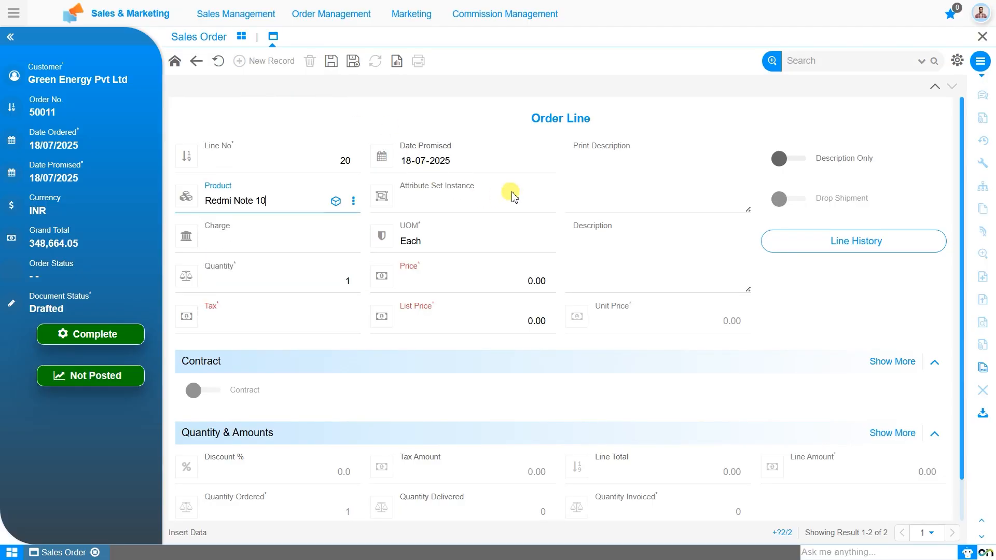
Step: Assign the existing attribute record Red_128 GB from locator SVEL-1 to the Redmi Note 10 order line
left_click(537, 204)
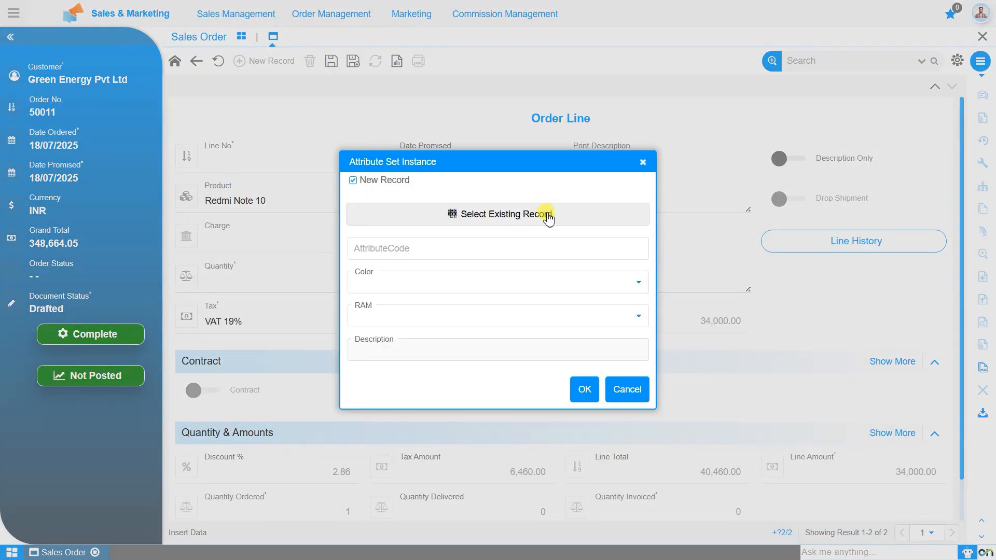
left_click(549, 218)
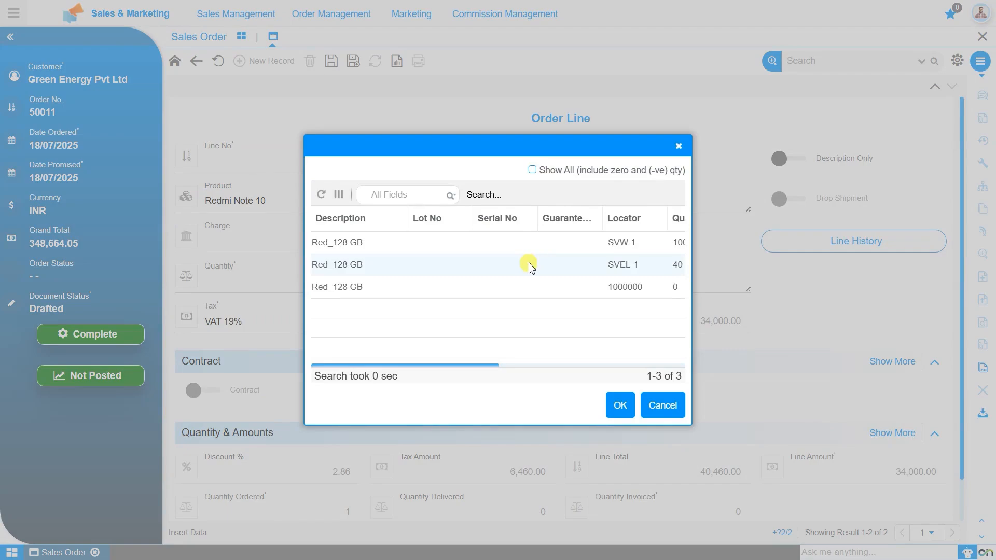
left_click(529, 265)
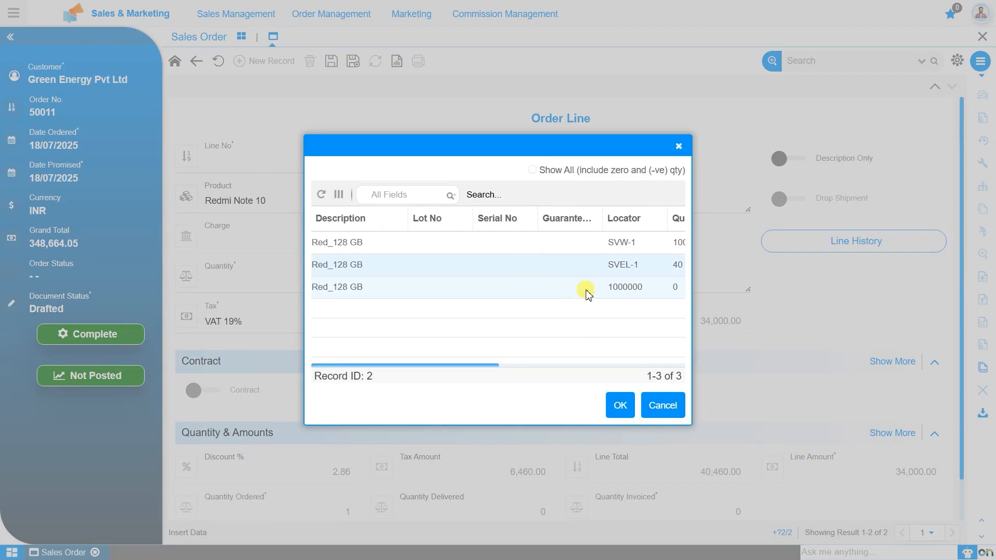
scroll(588, 293, "right", 2)
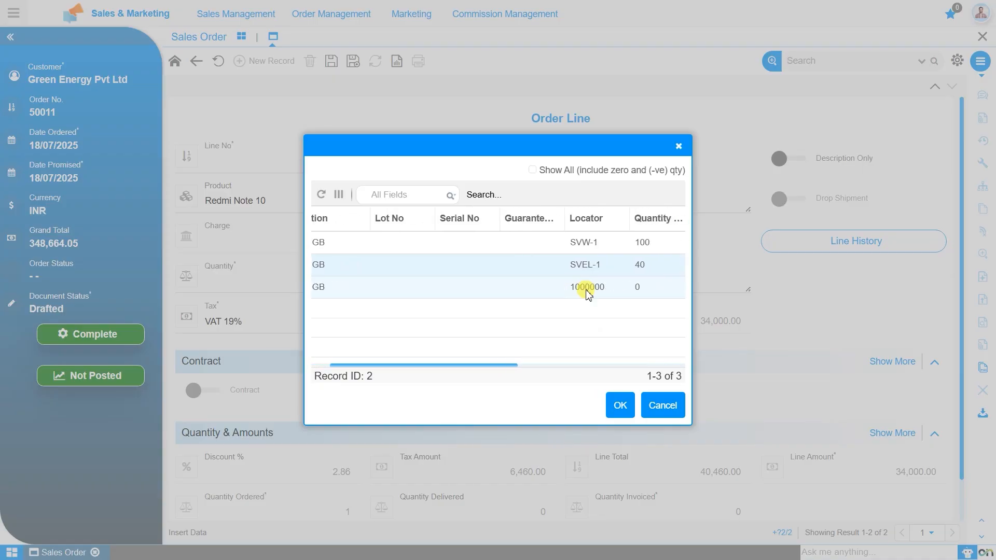
scroll(587, 293, "right", 2)
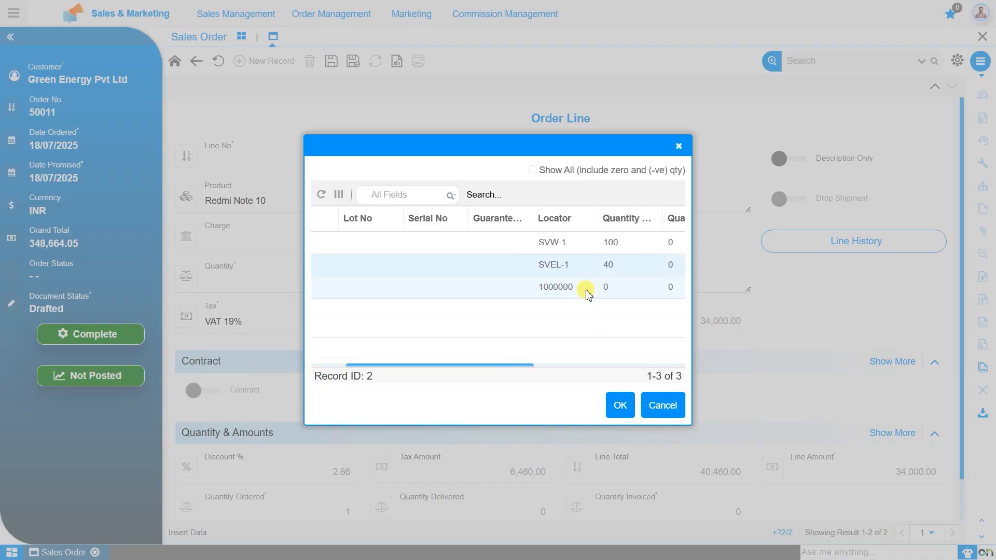
scroll(588, 294, "left", 4)
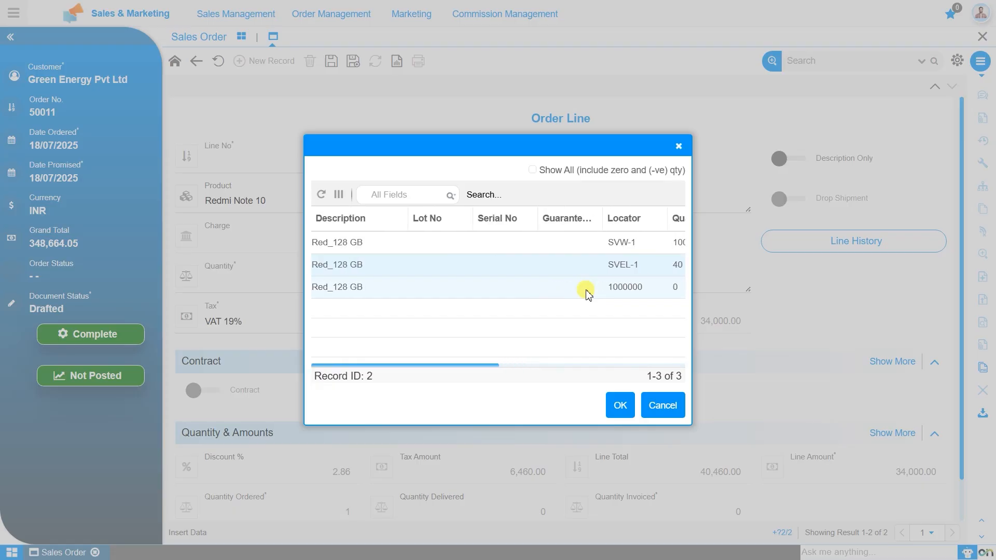
left_click(620, 405)
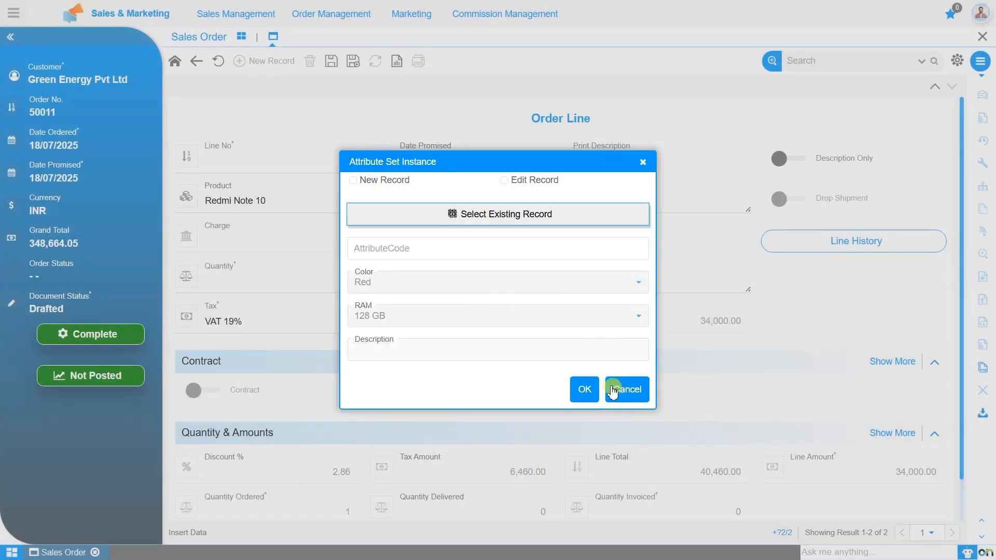
left_click(584, 389)
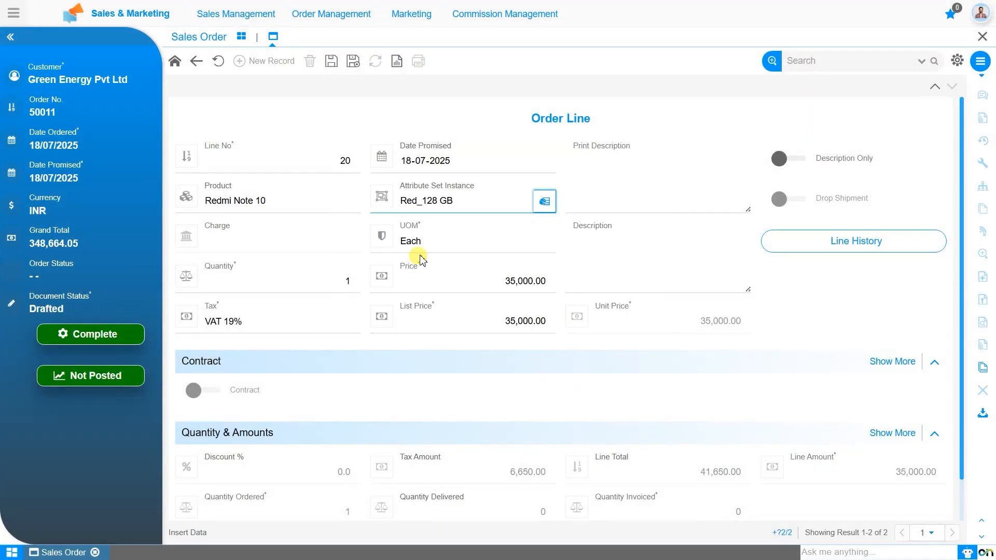
Step: Set the Redmi Note 10 line's quantity to 10 and save the order line
left_click(356, 280)
type("0")
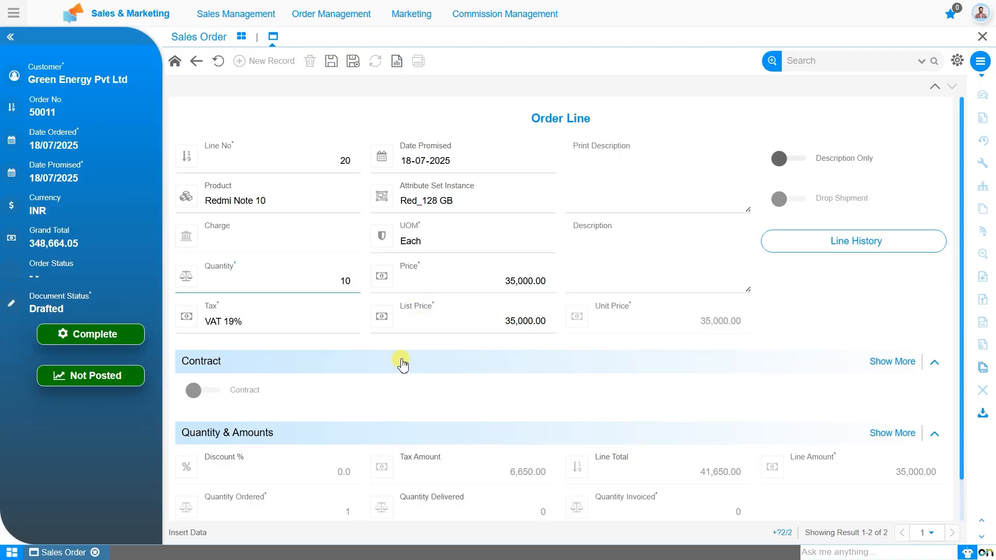
left_click(330, 62)
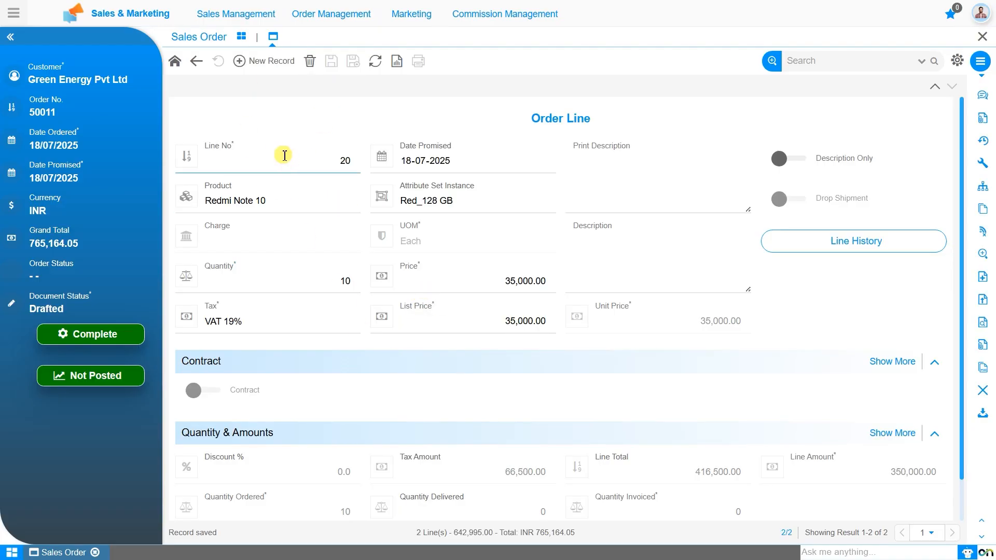
Step: Complete the sales order with the Complete document action and check the line history of the Redmi Note 10 line
left_click(123, 339)
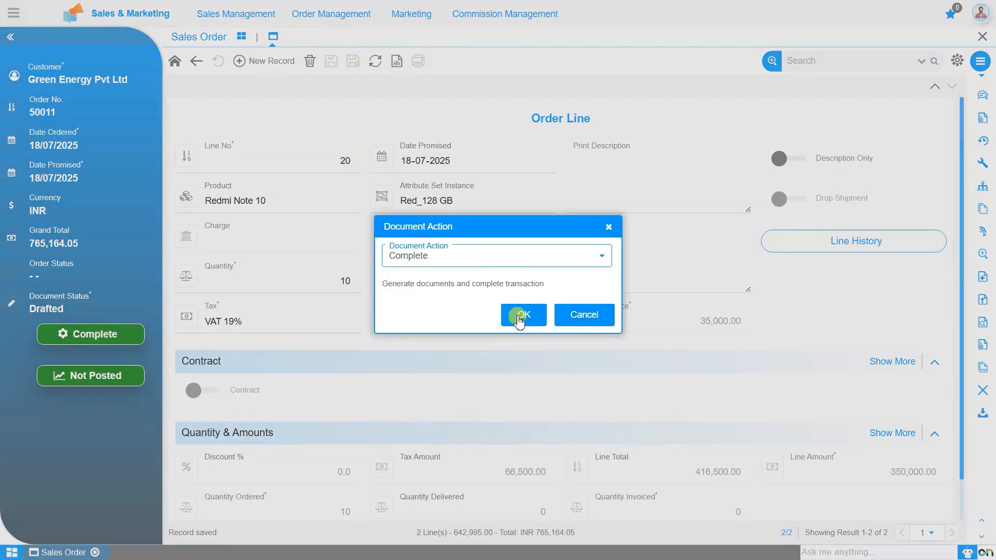
left_click(520, 318)
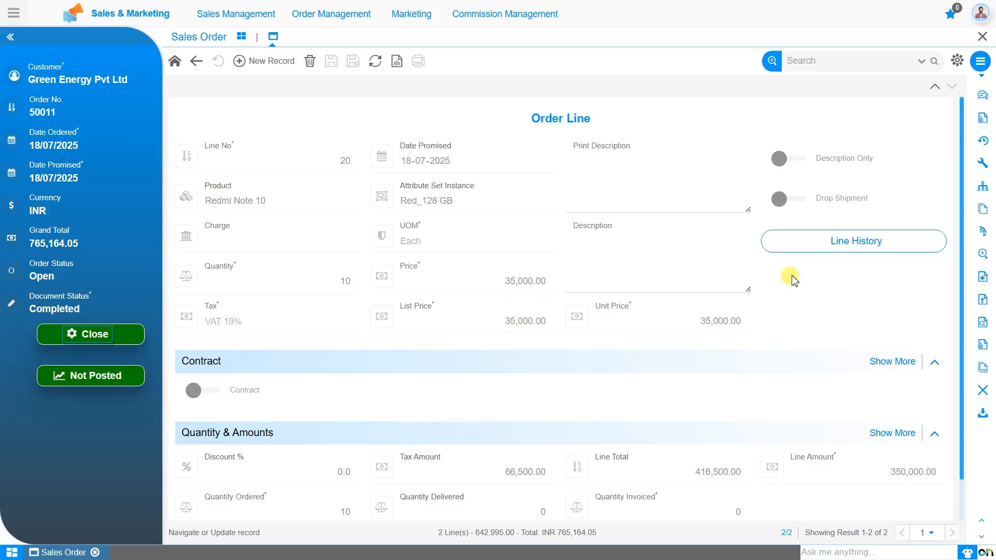
left_click(836, 250)
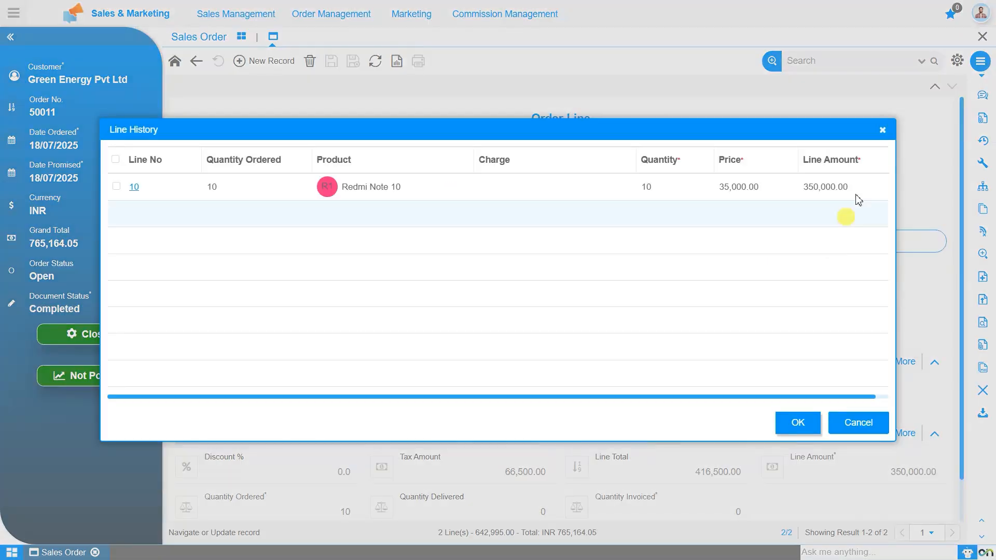
left_click(884, 134)
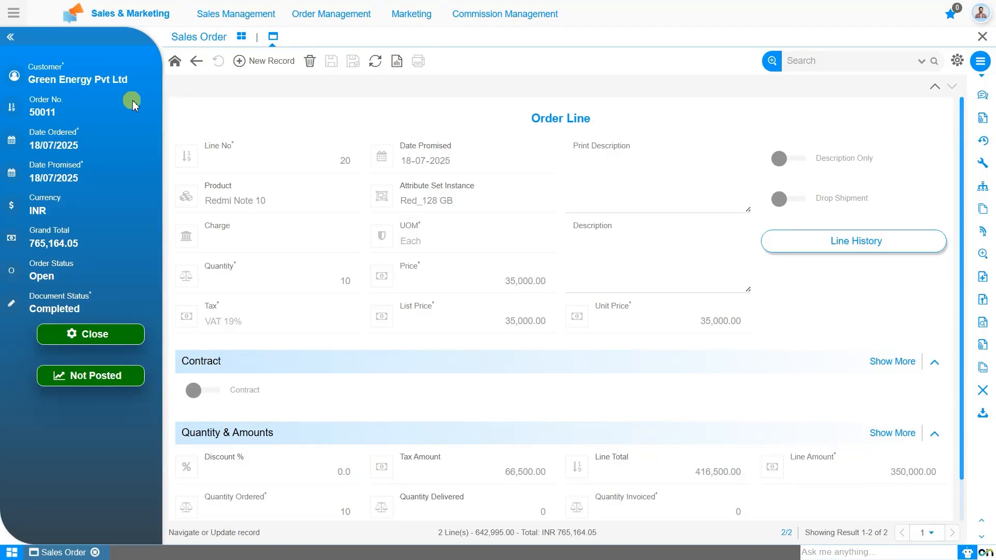
left_click(15, 16)
type("gen")
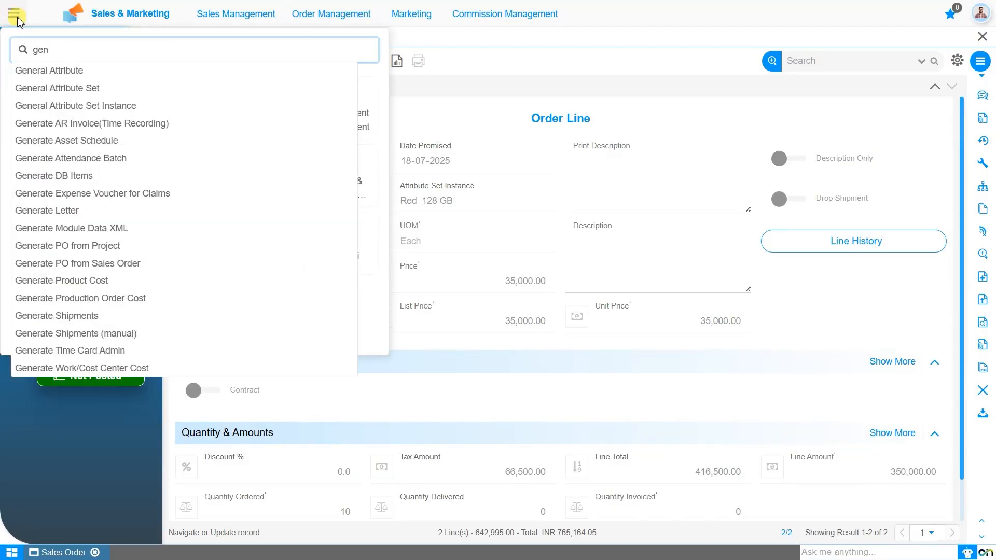
type("erate po")
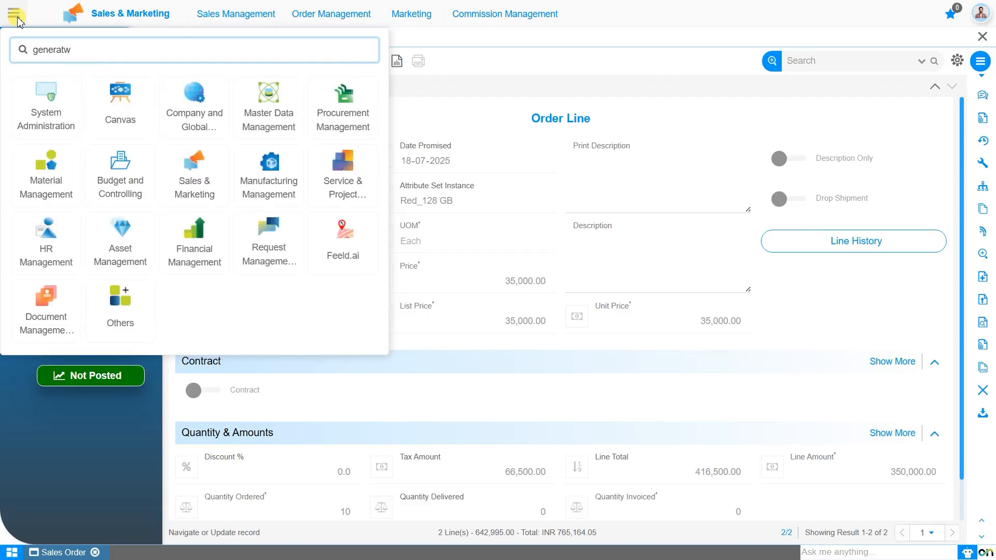
key("Down")
key("Down")
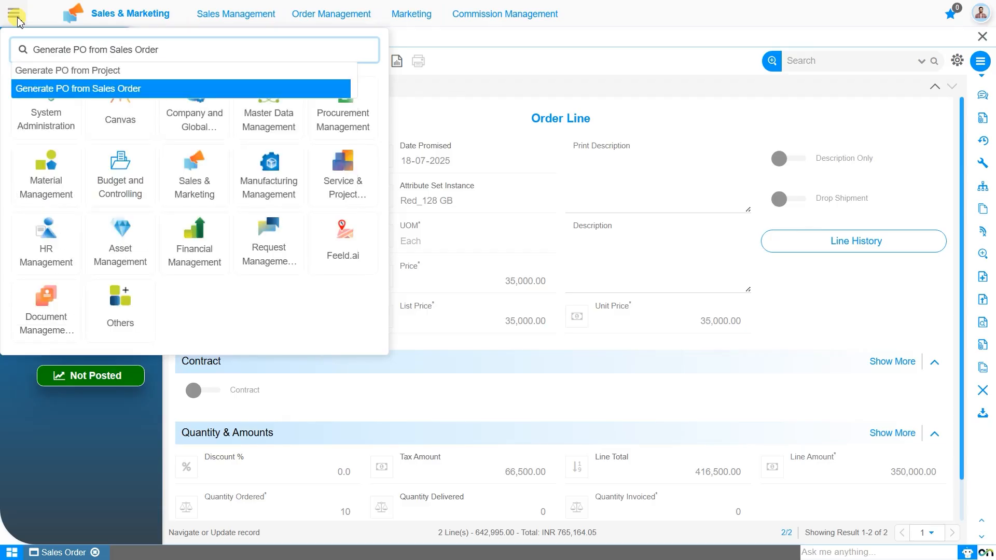
key("BackSpace")
key("BackSpace")
key("BackSpace")
key("BackSpace")
key("BackSpace")
key("BackSpace")
key("BackSpace")
key("BackSpace")
key("BackSpace")
key("BackSpace")
key("BackSpace")
key("BackSpace")
key("BackSpace")
key("BackSpace")
key("BackSpace")
key("BackSpace")
key("BackSpace")
key("BackSpace")
key("BackSpace")
key("BackSpace")
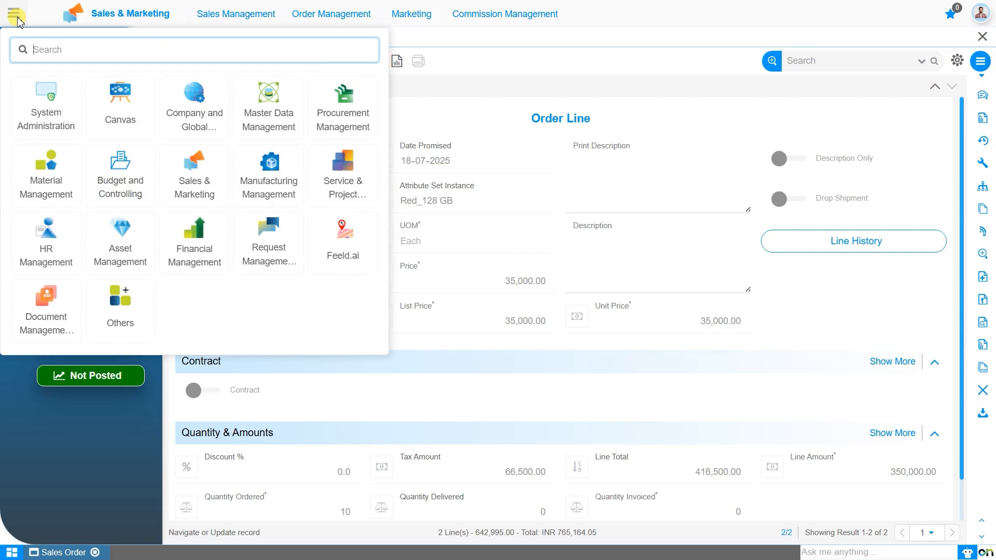
Step: Open the Generate PO from Sales Order process in the Procurement Management module
left_click(324, 124)
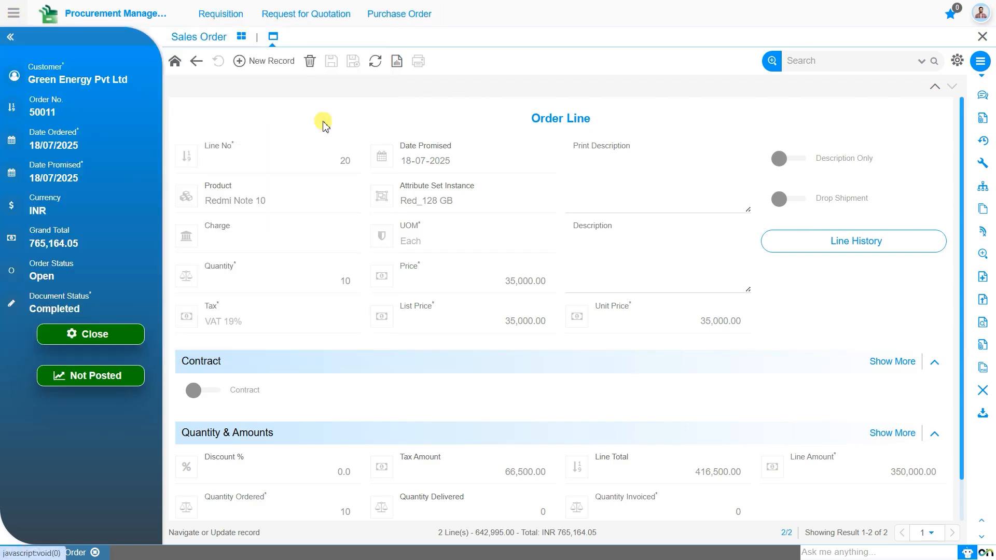
left_click(398, 16)
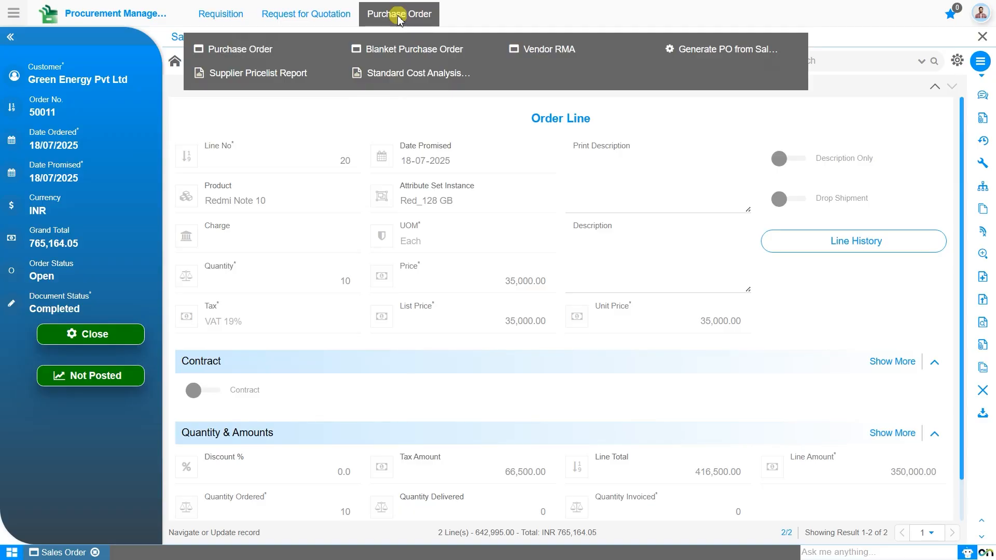
left_click(722, 52)
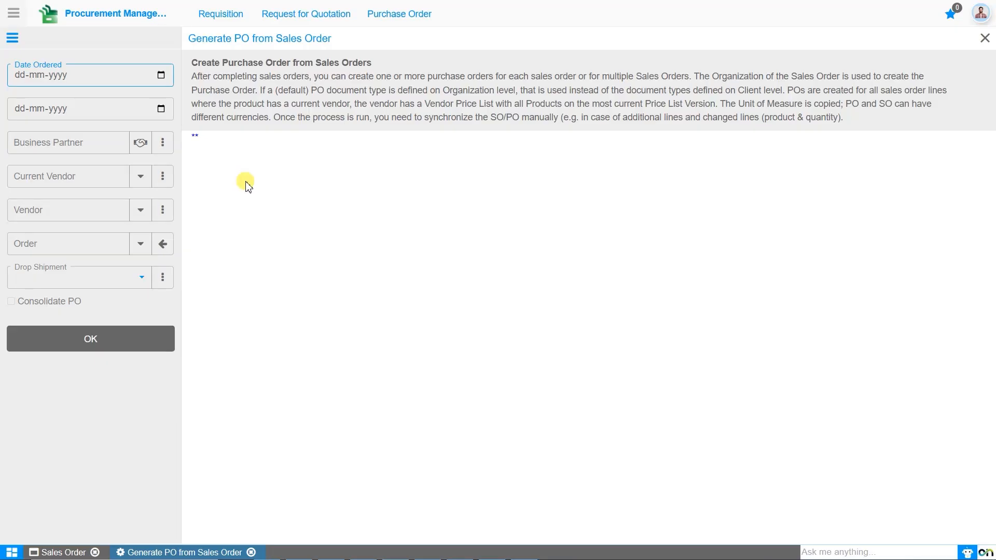
Step: Set the process's business partner to Green Energy Pvt Ltd and choose its standard order dated 18/07/2025 as the source order
left_click(127, 95)
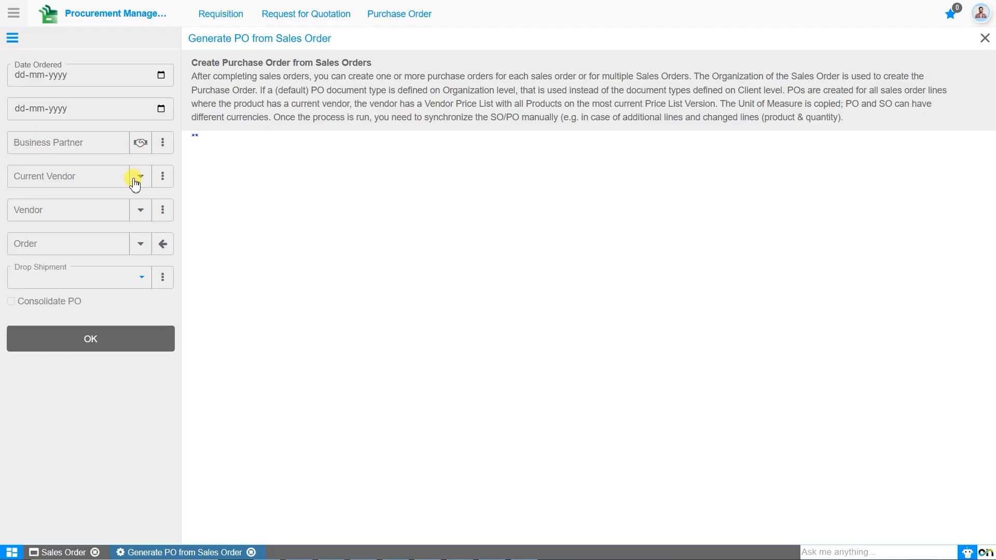
left_click(104, 144)
type("gree")
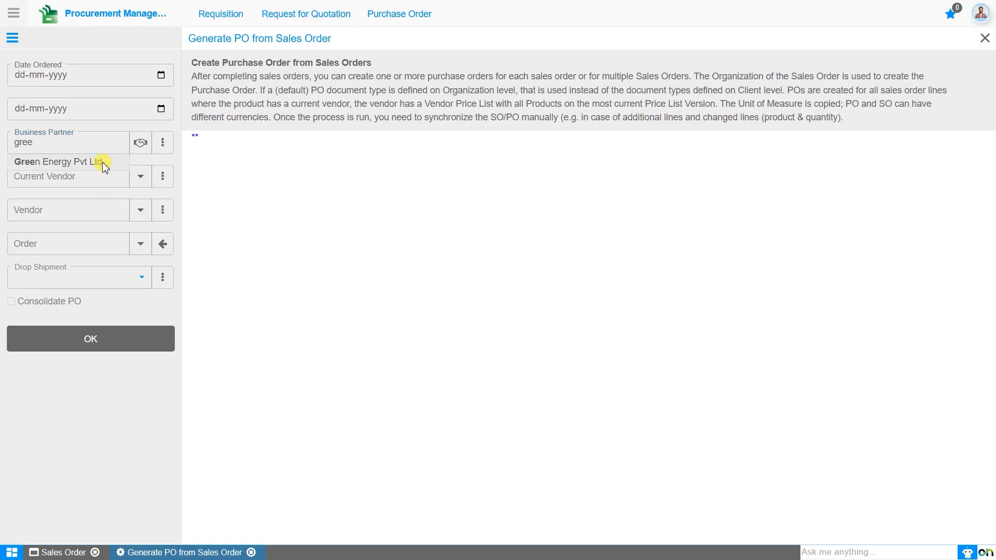
left_click(105, 167)
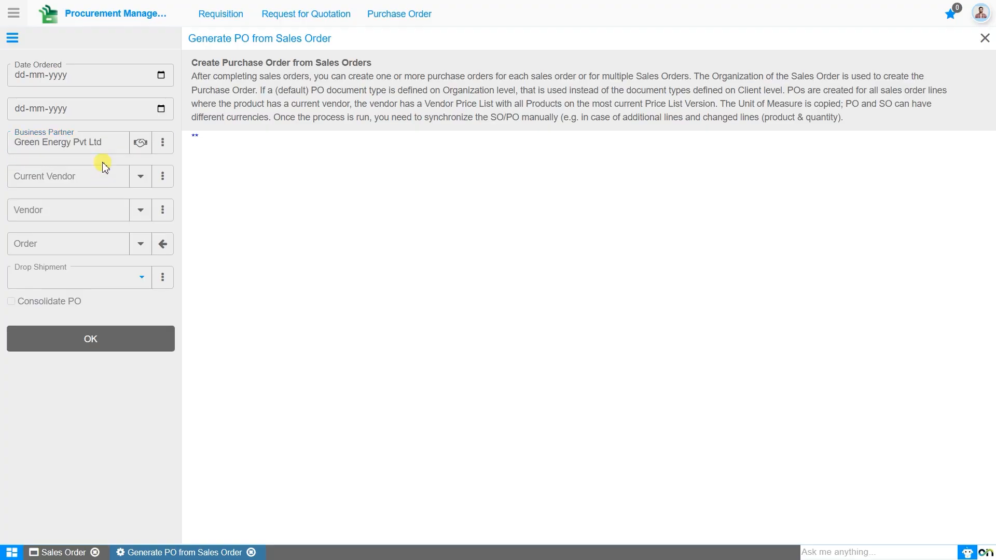
left_click(140, 246)
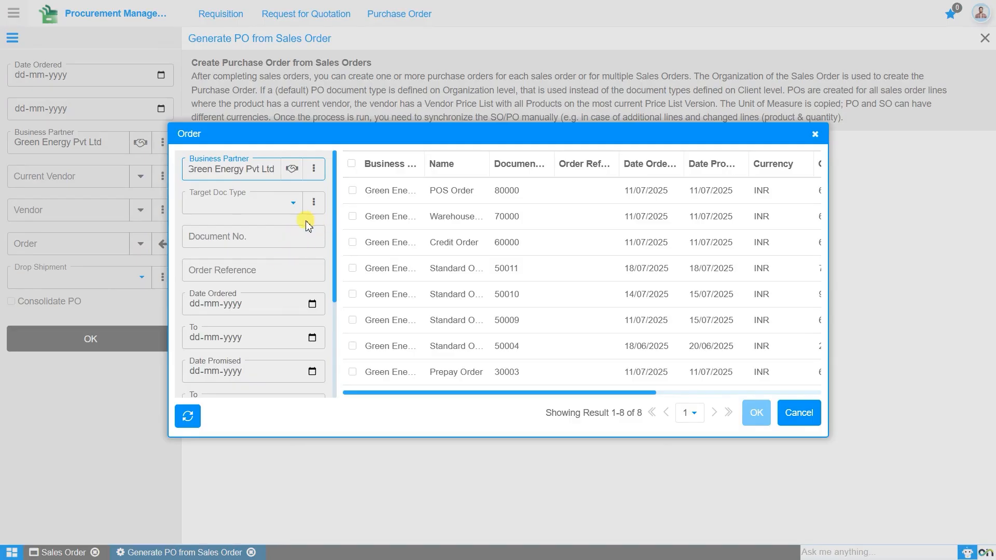
left_click(397, 280)
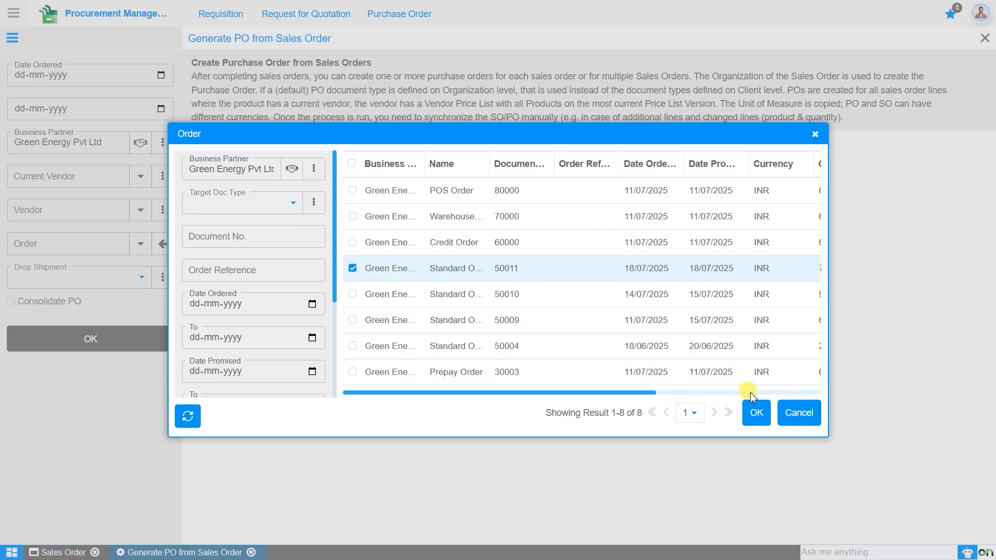
left_click(757, 413)
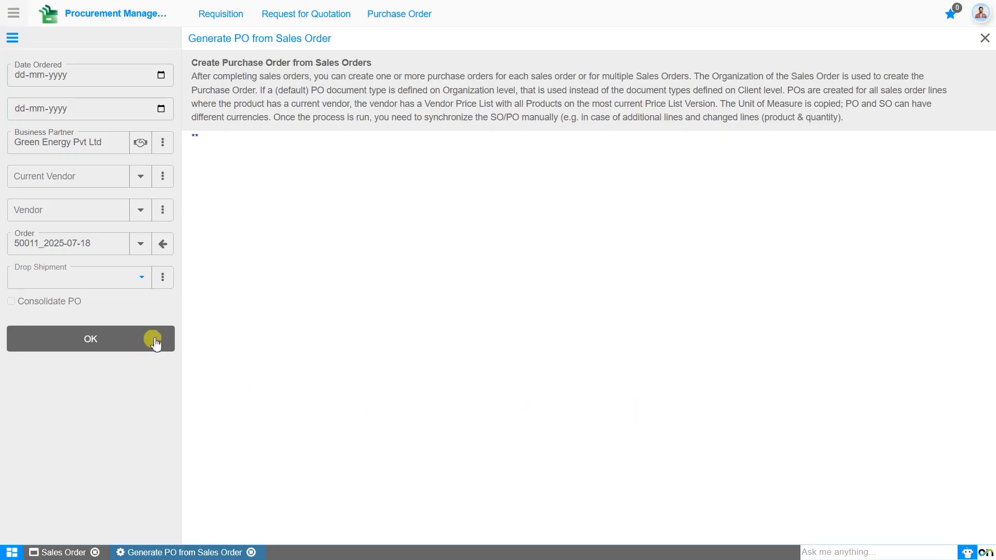
Step: Set the vendor for the purchase order generation to BrightTech Innovations
left_click(112, 210)
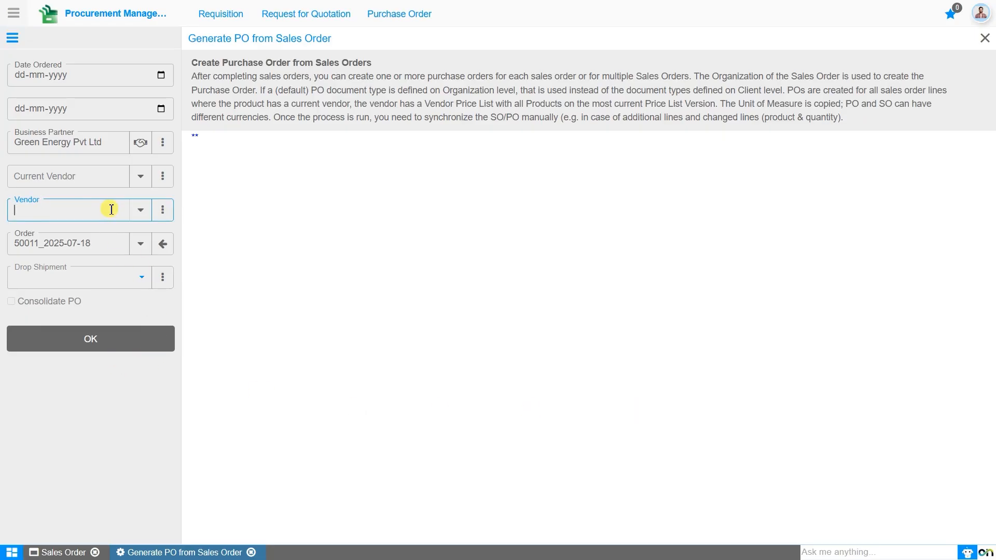
type("bri")
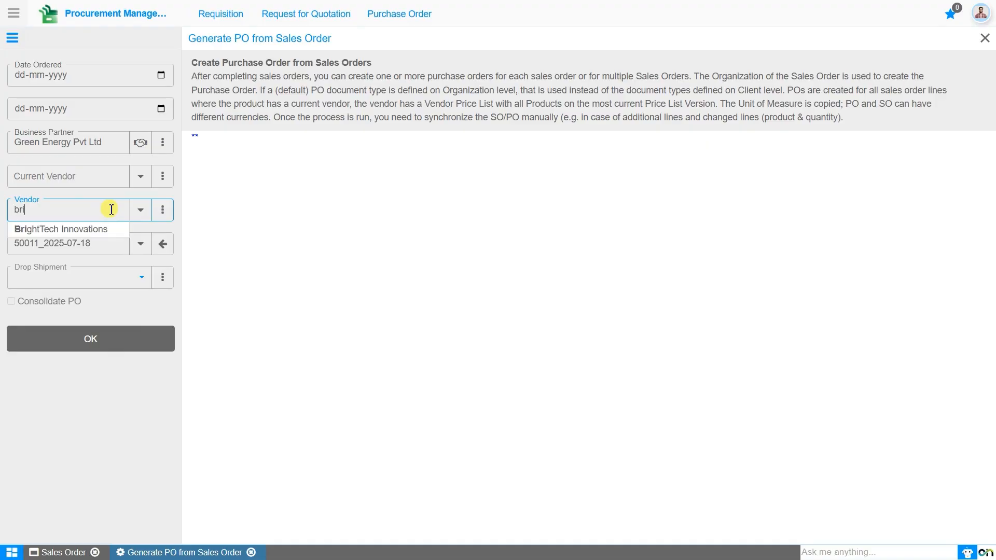
key("Return")
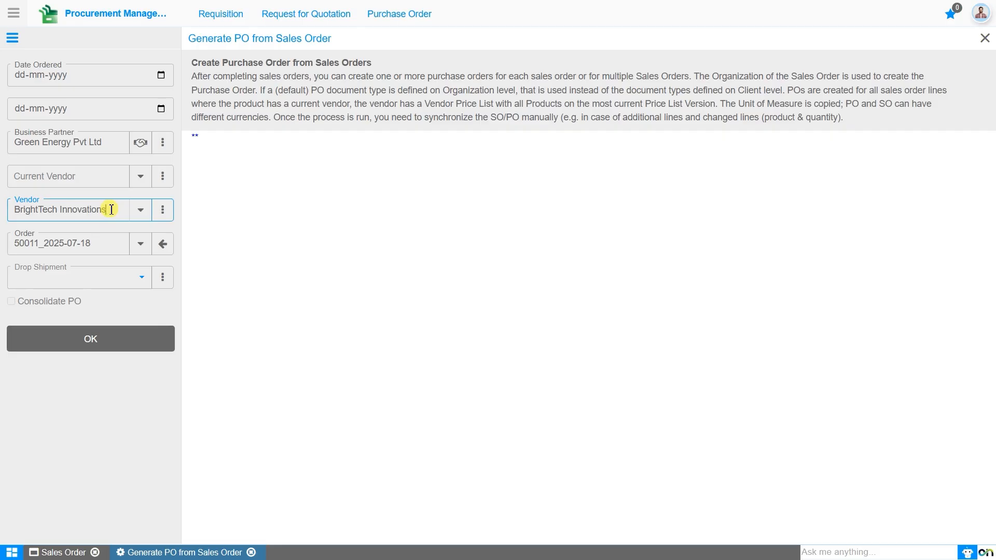
Step: Open the BrightTech Innovations record in Vendor Master from the vendor field and check its purchase price list and payment details
left_click(163, 212)
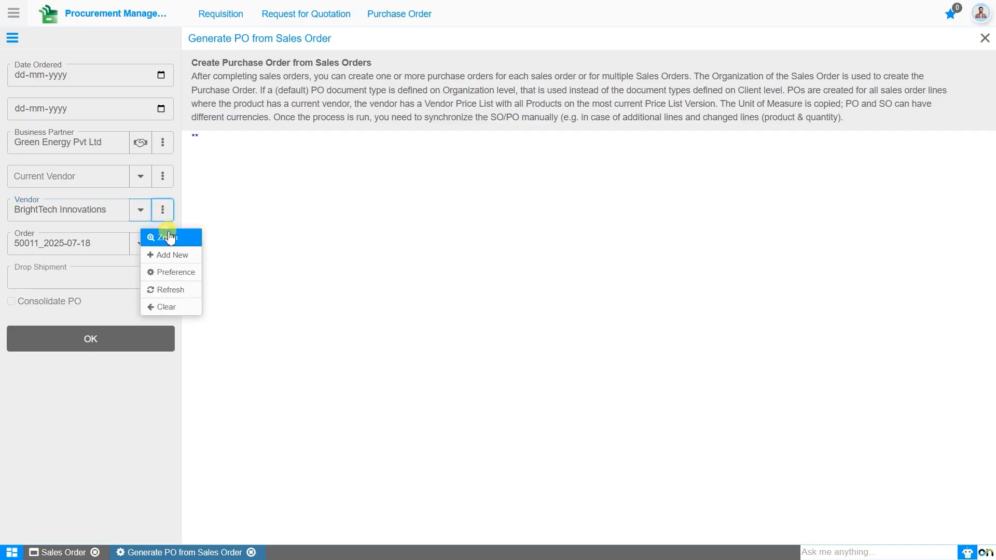
left_click(170, 237)
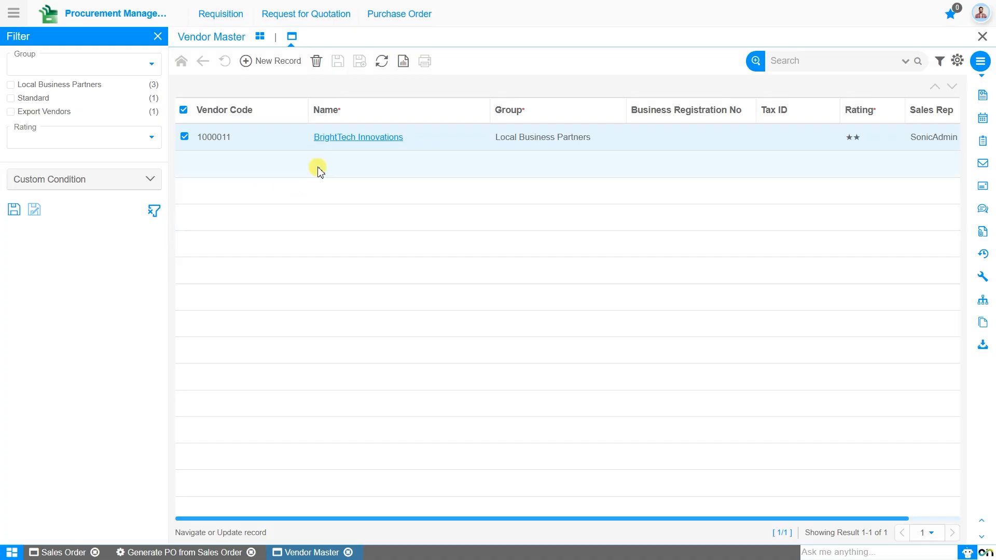
left_click(351, 140)
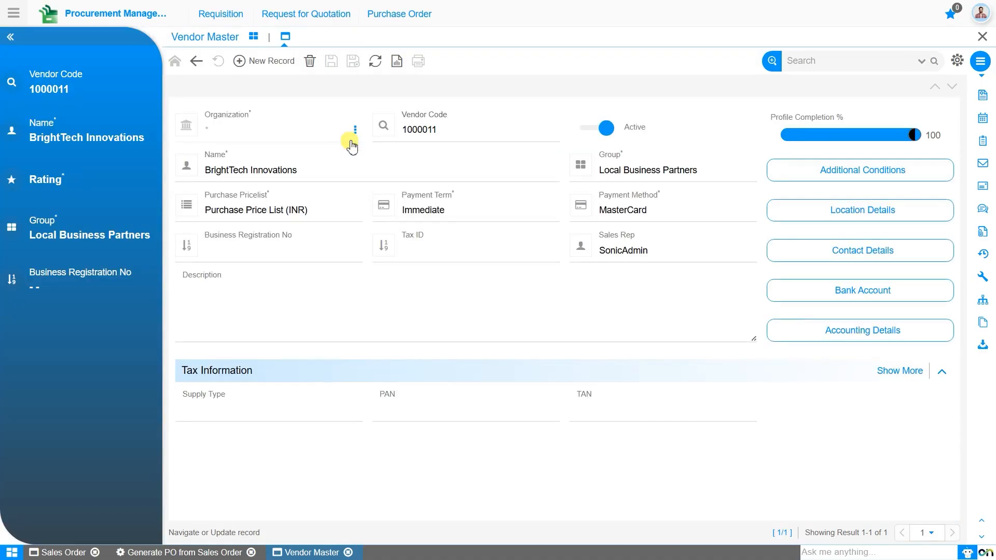
left_click(341, 291)
Step: Return to the Generate PO from Sales Order process, set Drop Shipment to No and run it
left_click(137, 552)
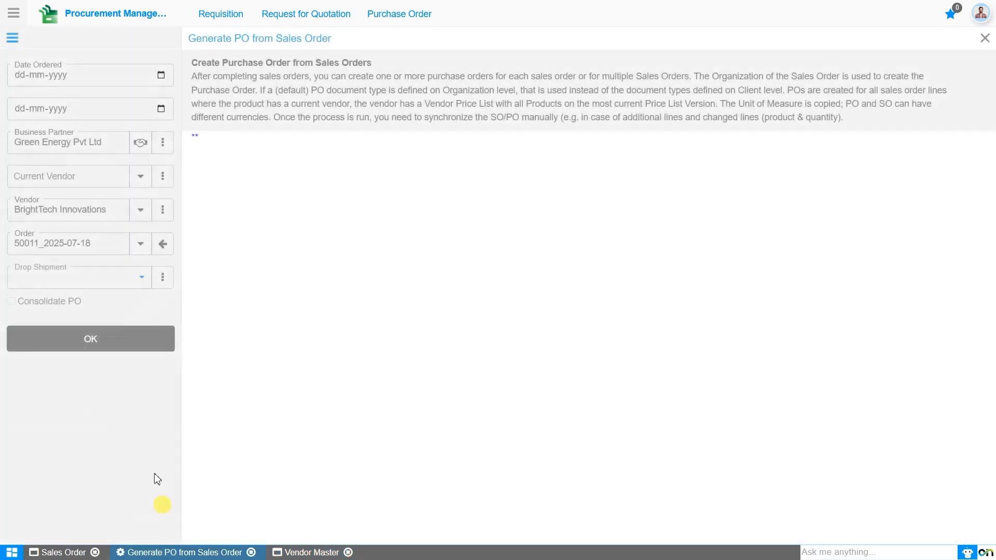
left_click(115, 283)
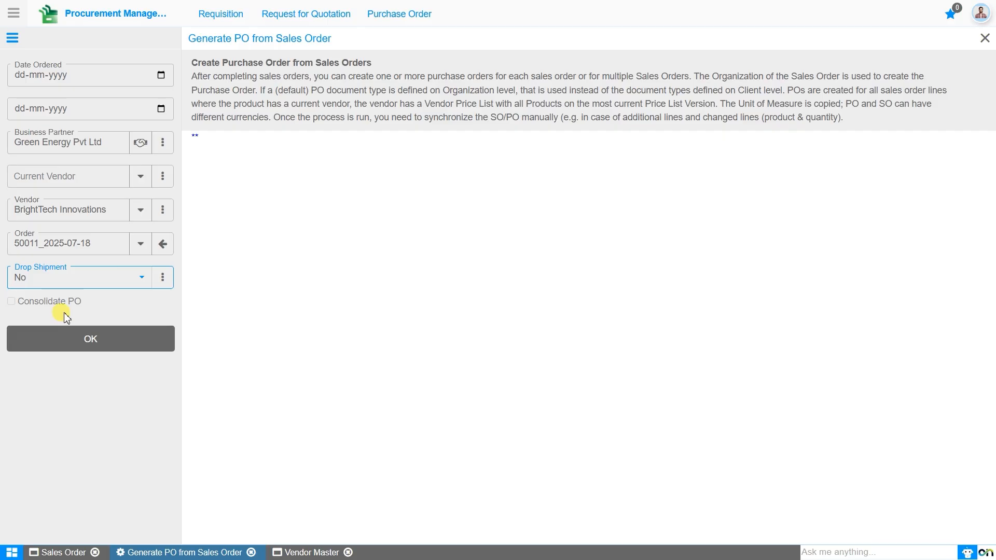
left_click(92, 340)
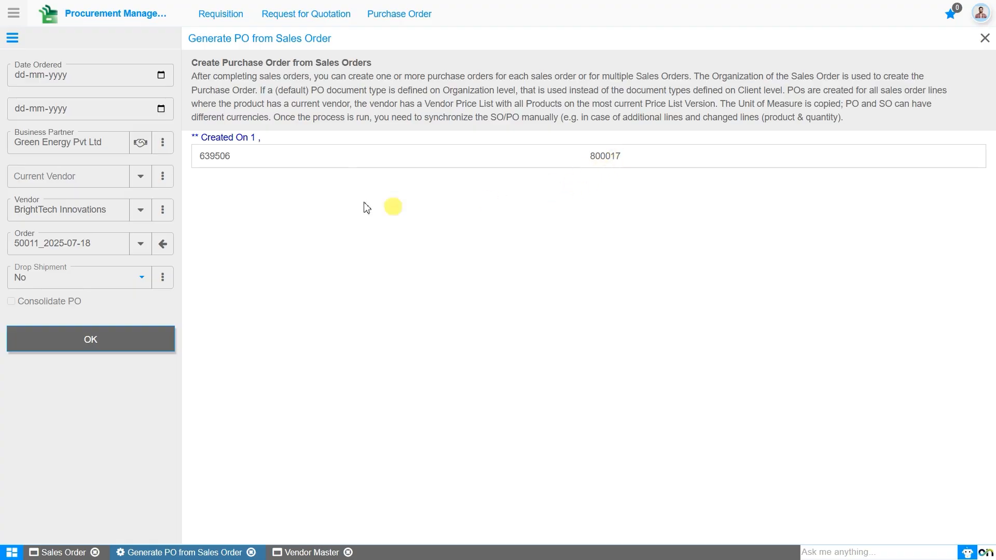
Step: Open the Purchase Order window and look over its dashboard widgets and charts
left_click(383, 28)
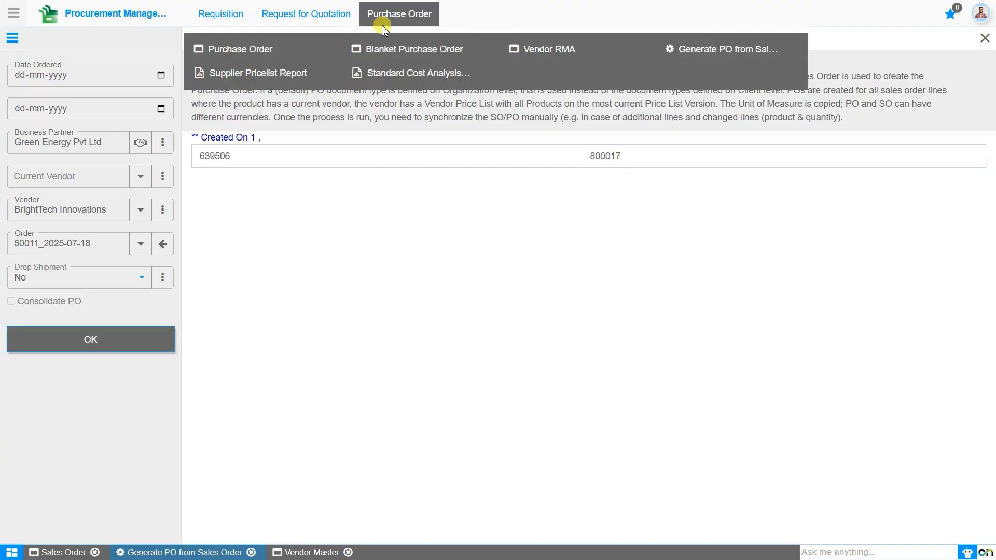
left_click(262, 54)
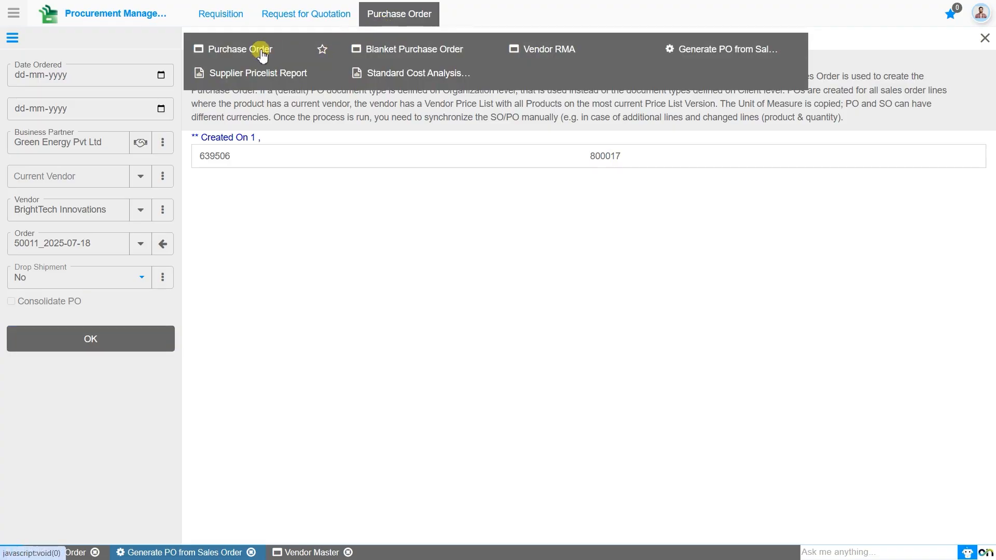
left_click(262, 54)
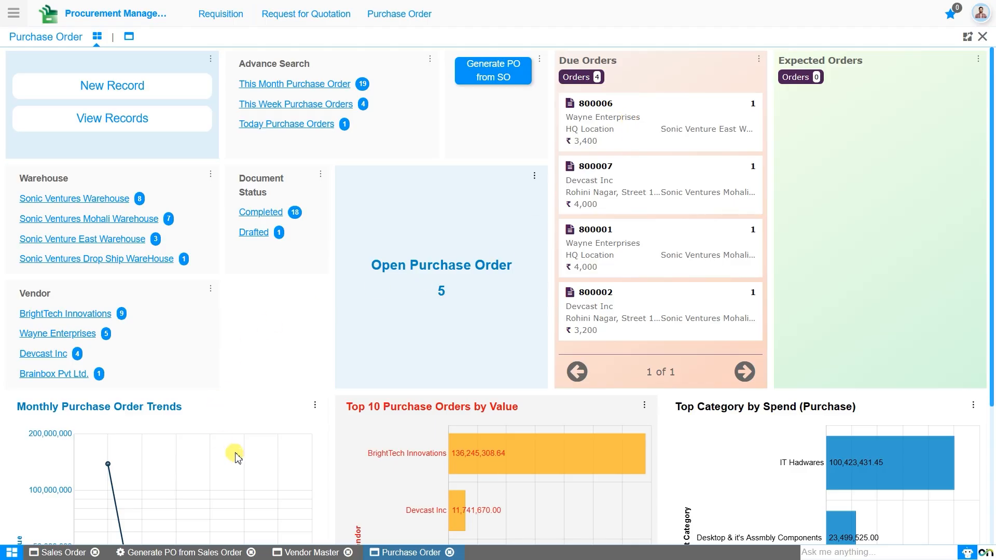
scroll(236, 455, "down", 3)
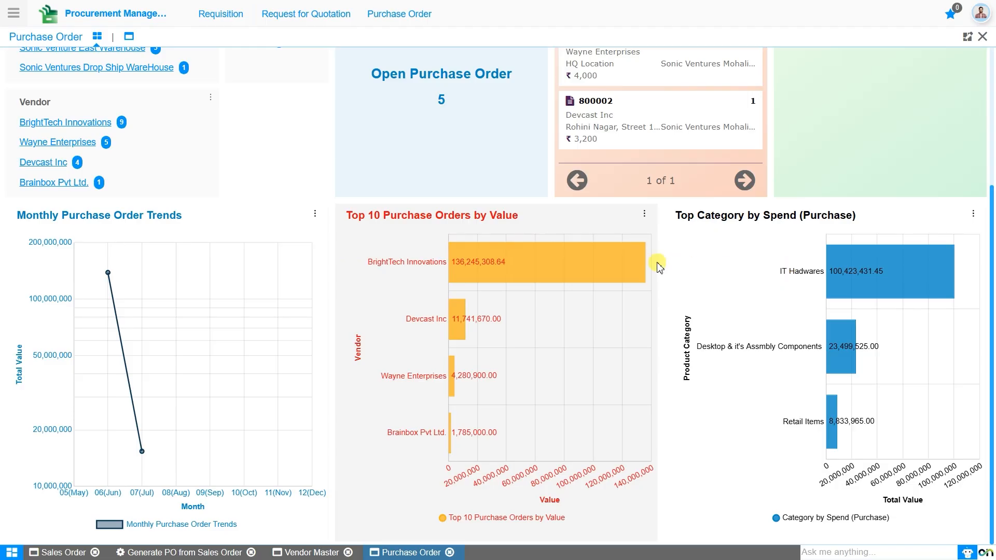
scroll(658, 266, "up", 4)
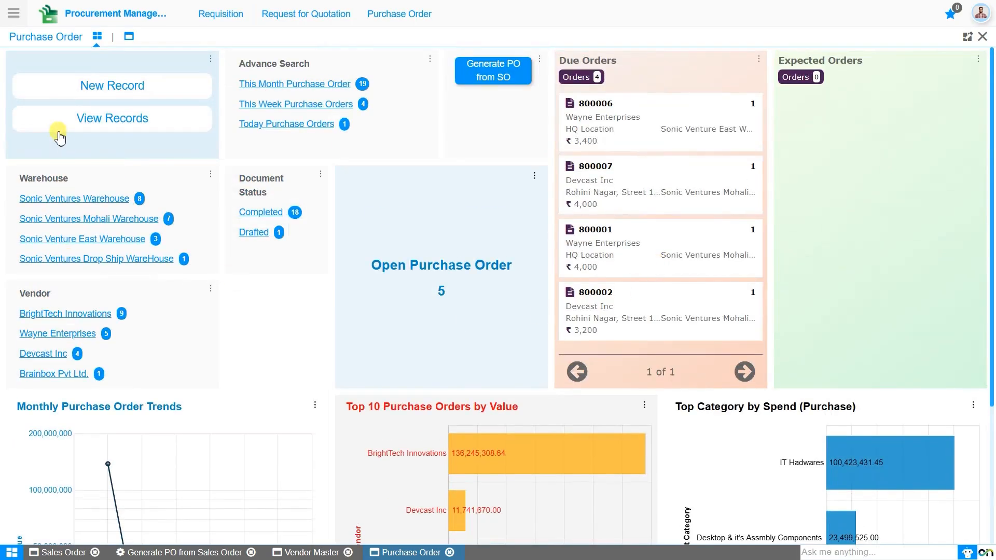
Step: Open the BrightTech Innovations order from today's purchase orders and review its header, lines and order summary
left_click(291, 130)
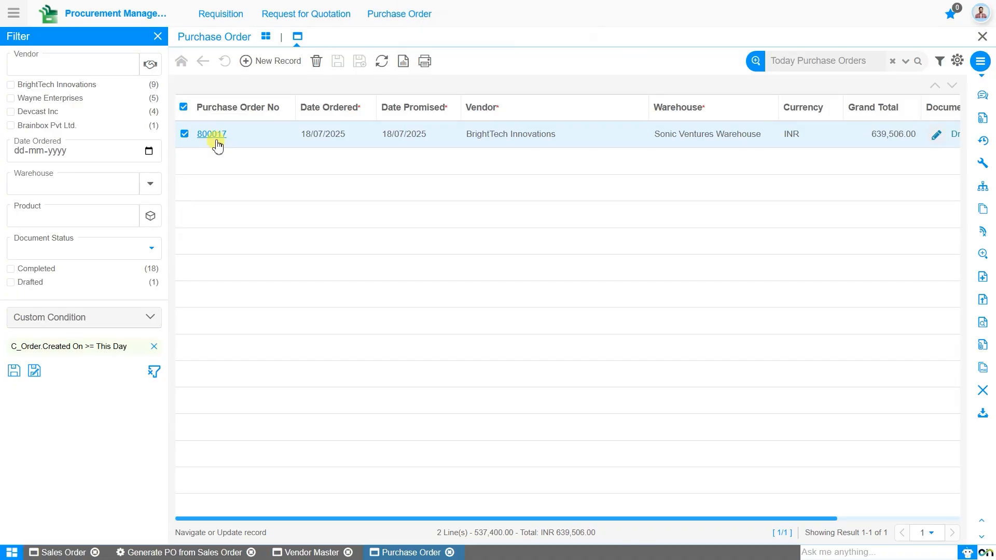
left_click(216, 138)
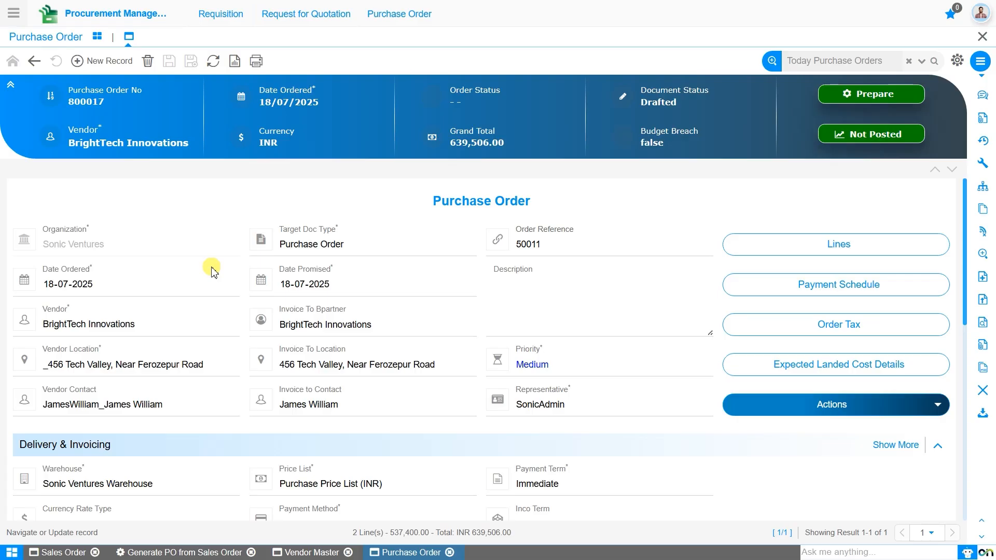
scroll(211, 268, "down", 5)
scroll(211, 268, "up", 5)
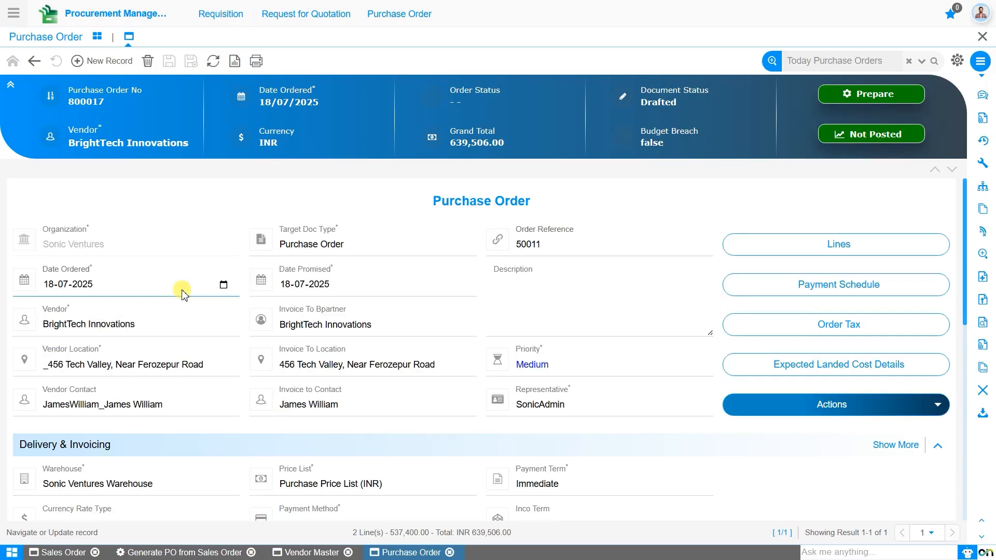
scroll(229, 325, "down", 5)
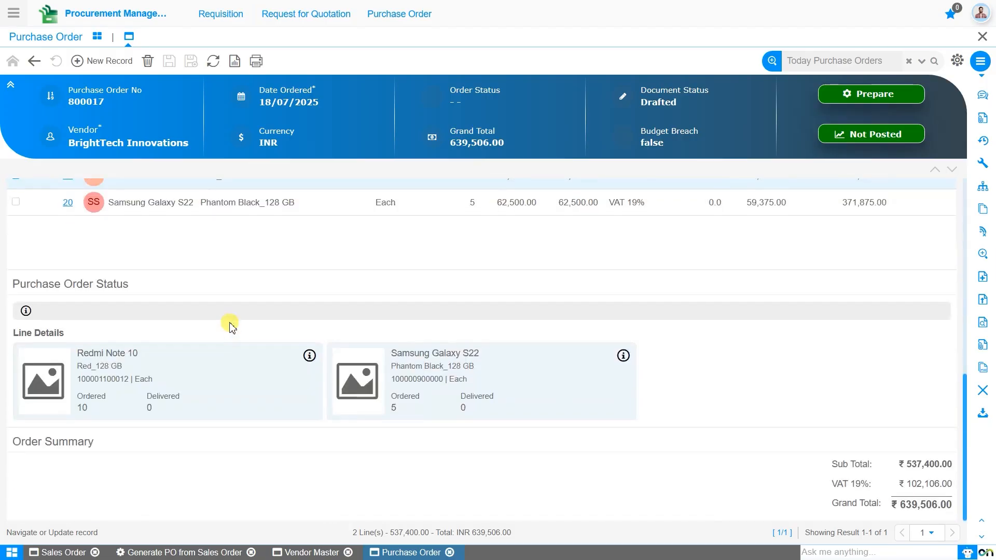
scroll(228, 325, "up", 5)
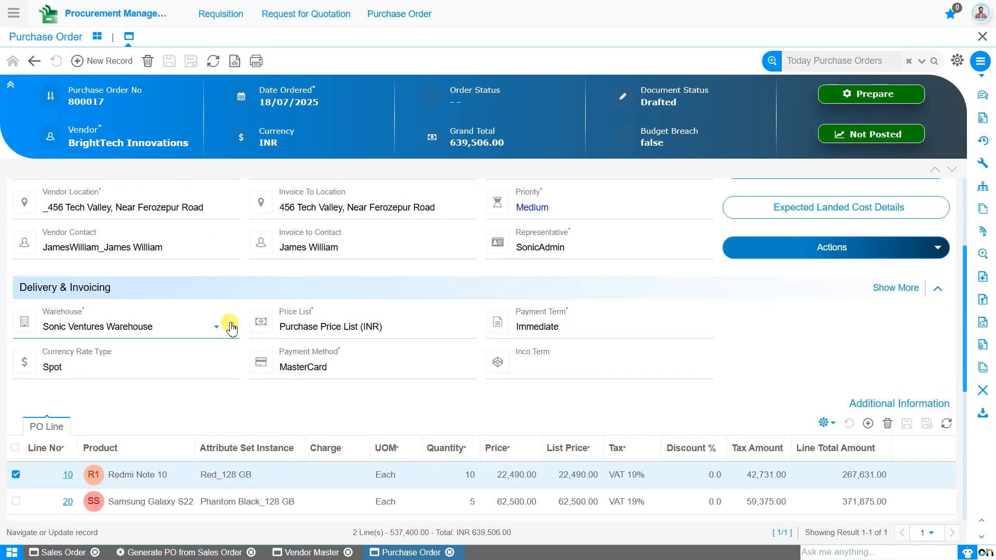
Step: Complete the BrightTech Innovations purchase order with the Complete document action
left_click(876, 96)
left_click(543, 255)
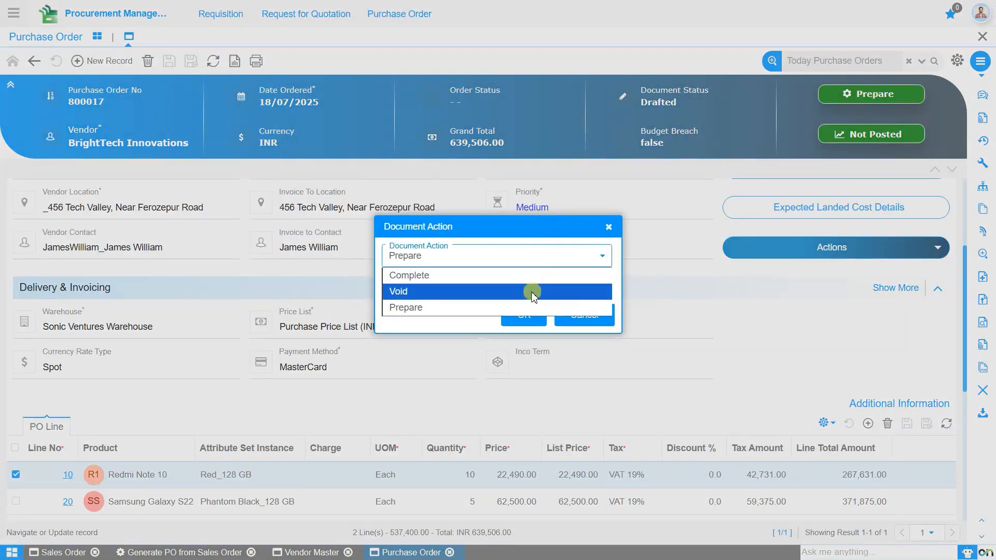
left_click(529, 276)
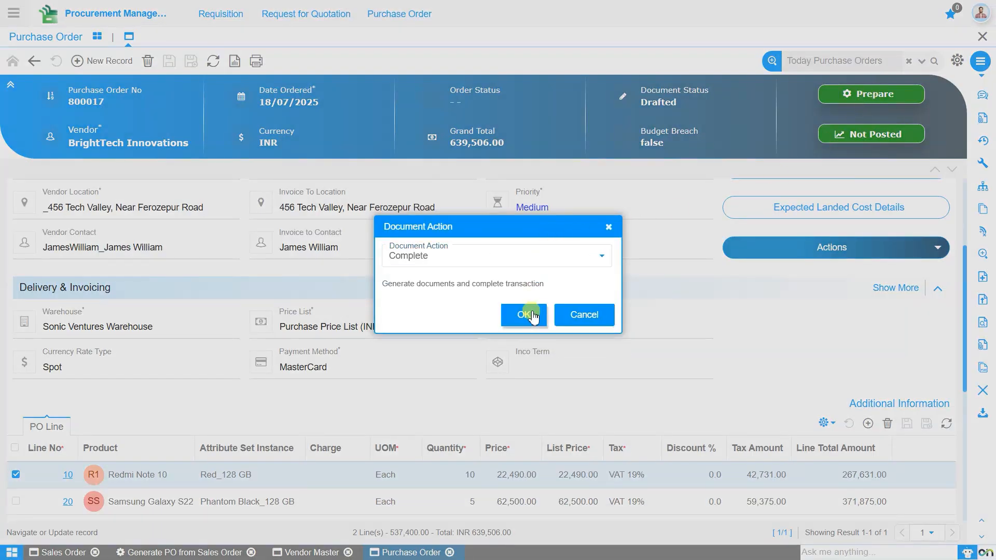
left_click(533, 316)
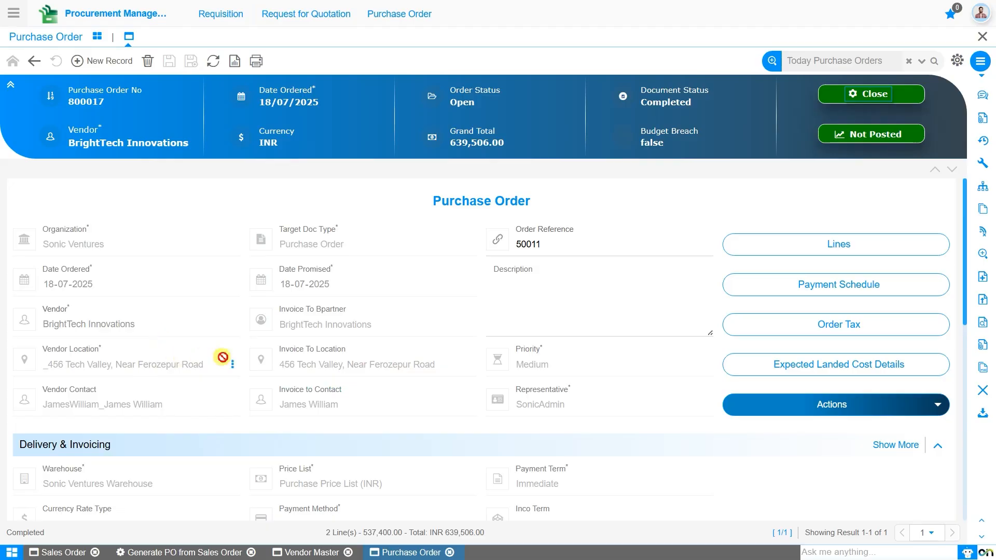
Step: Review the completed purchase order's header and its Redmi Note 10 and Samsung Galaxy S22 lines
scroll(233, 387, "down", 5)
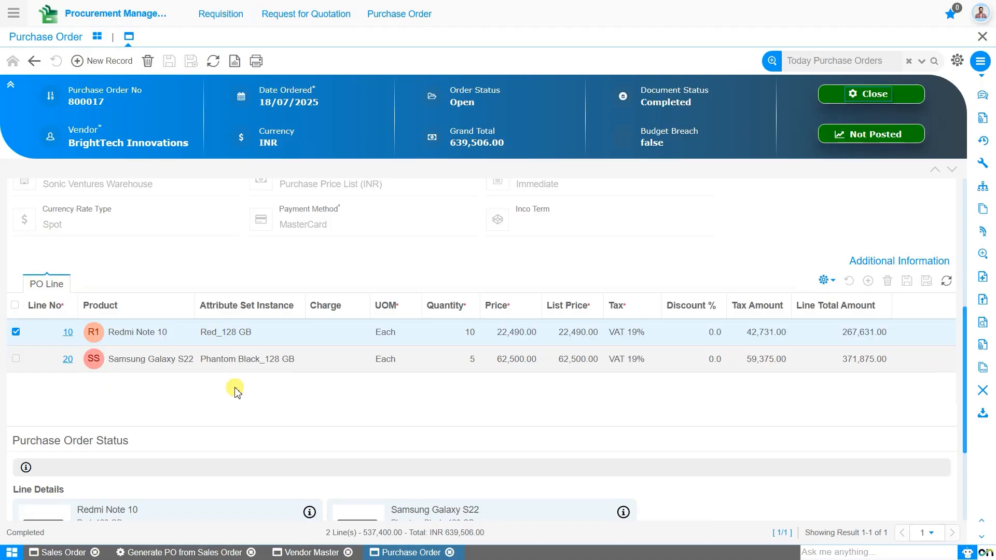
scroll(162, 242, "up", 6)
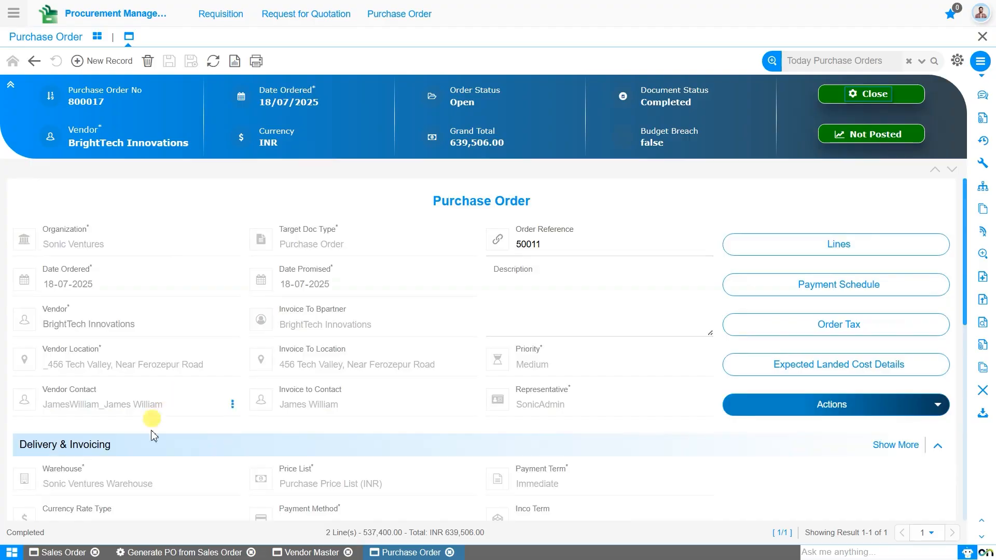
scroll(474, 494, "down", 6)
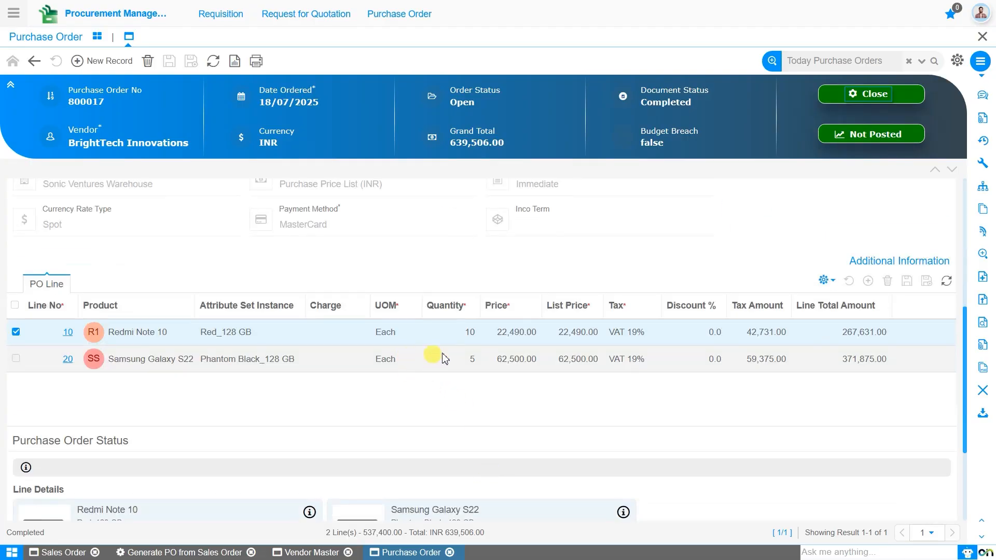